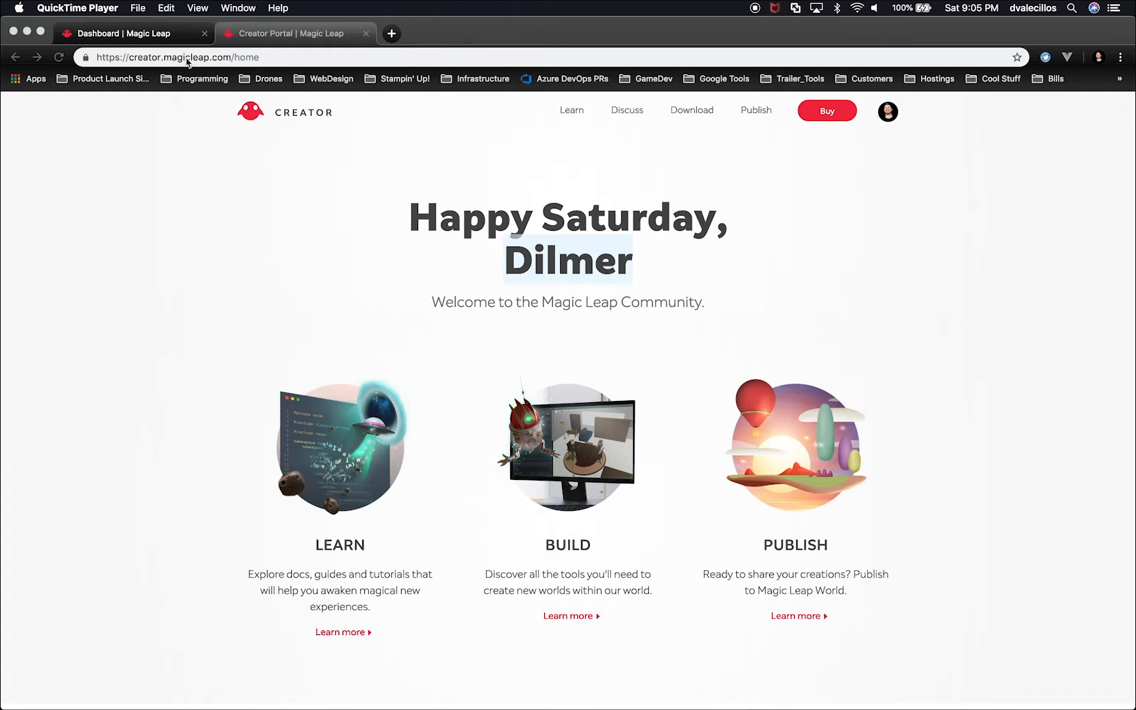
- Navigate Learn > Develop > Developer Setup and open the Certs and App Signing guide
left_click(571, 111)
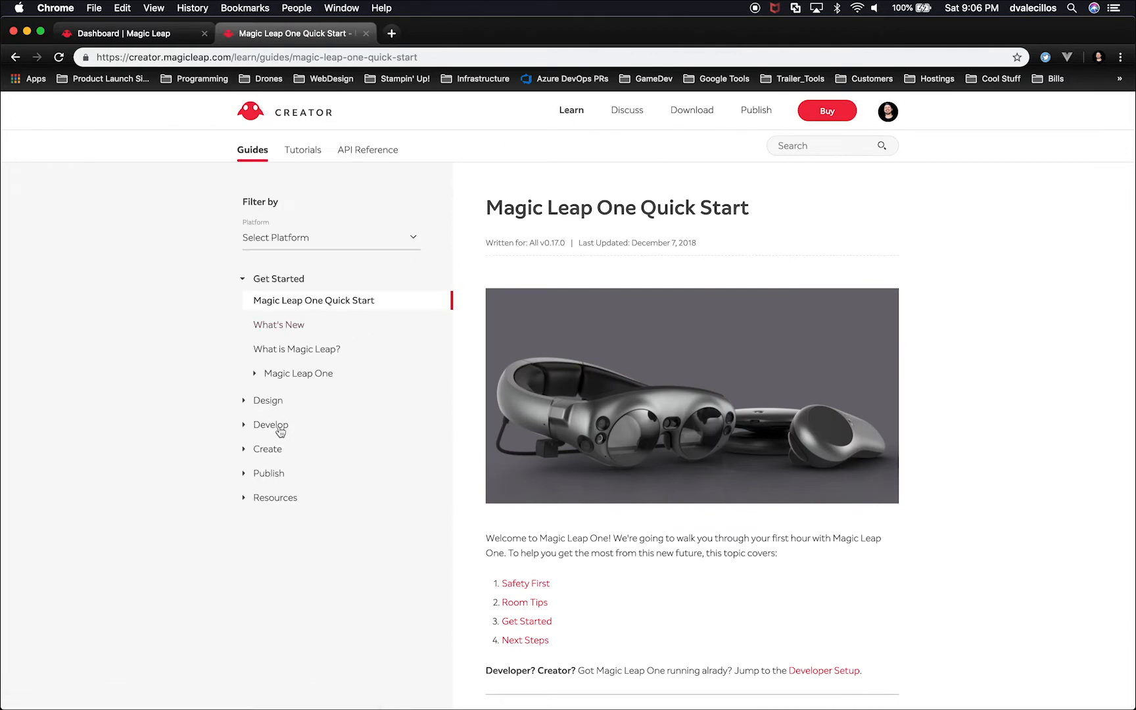
left_click(281, 426)
left_click(313, 448)
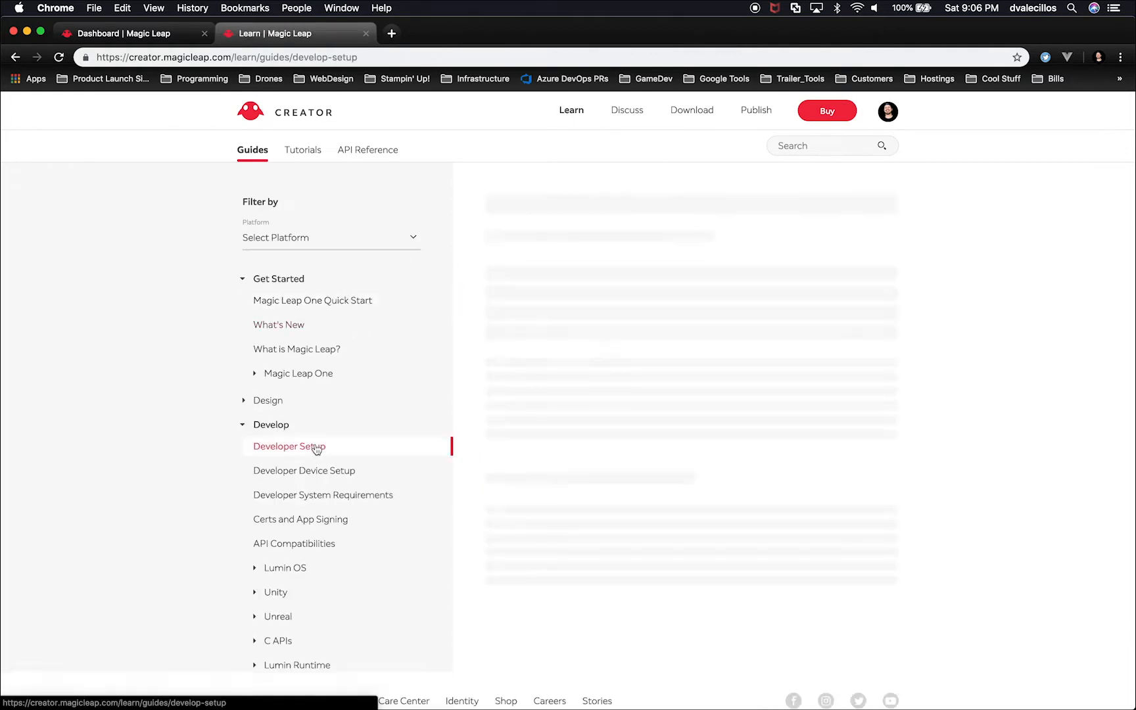
scroll(860, 495, "down", 5)
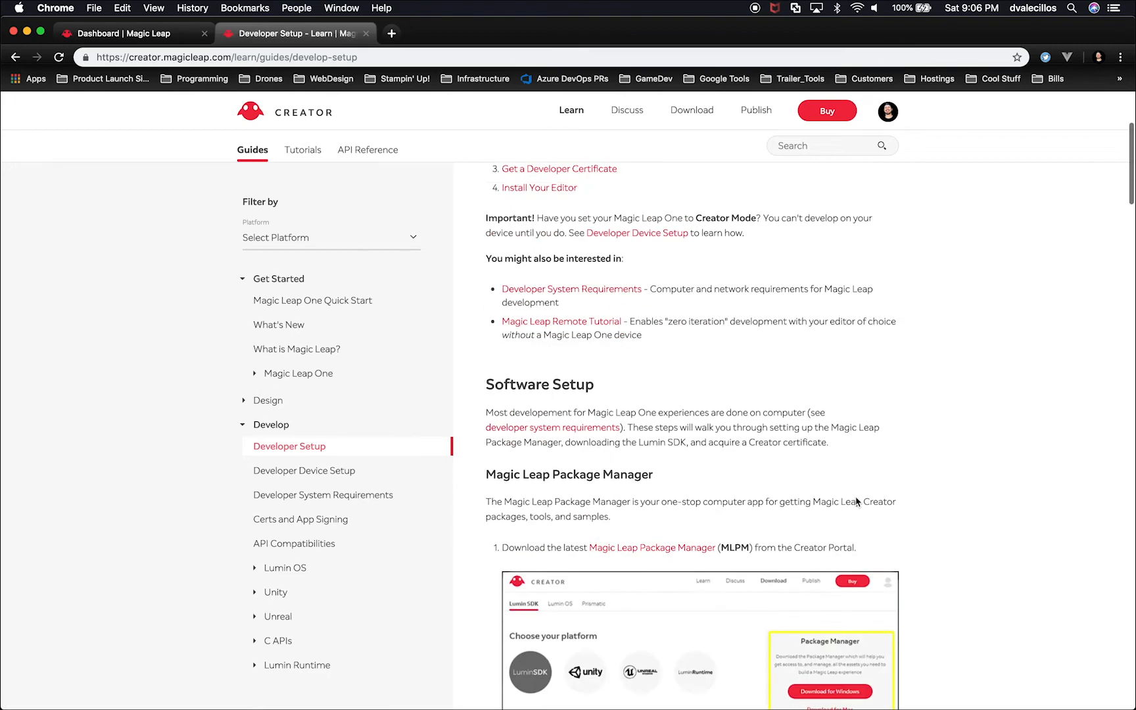
scroll(858, 497, "down", 3)
scroll(856, 503, "down", 5)
scroll(857, 503, "down", 4)
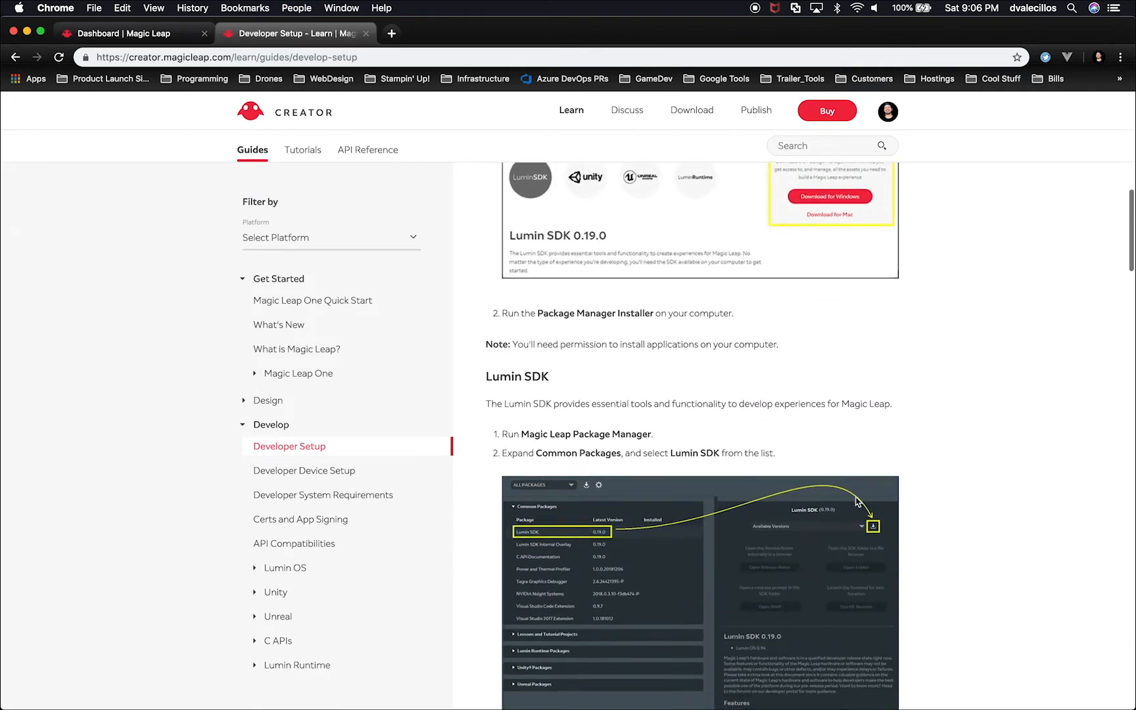
scroll(837, 459, "down", 4)
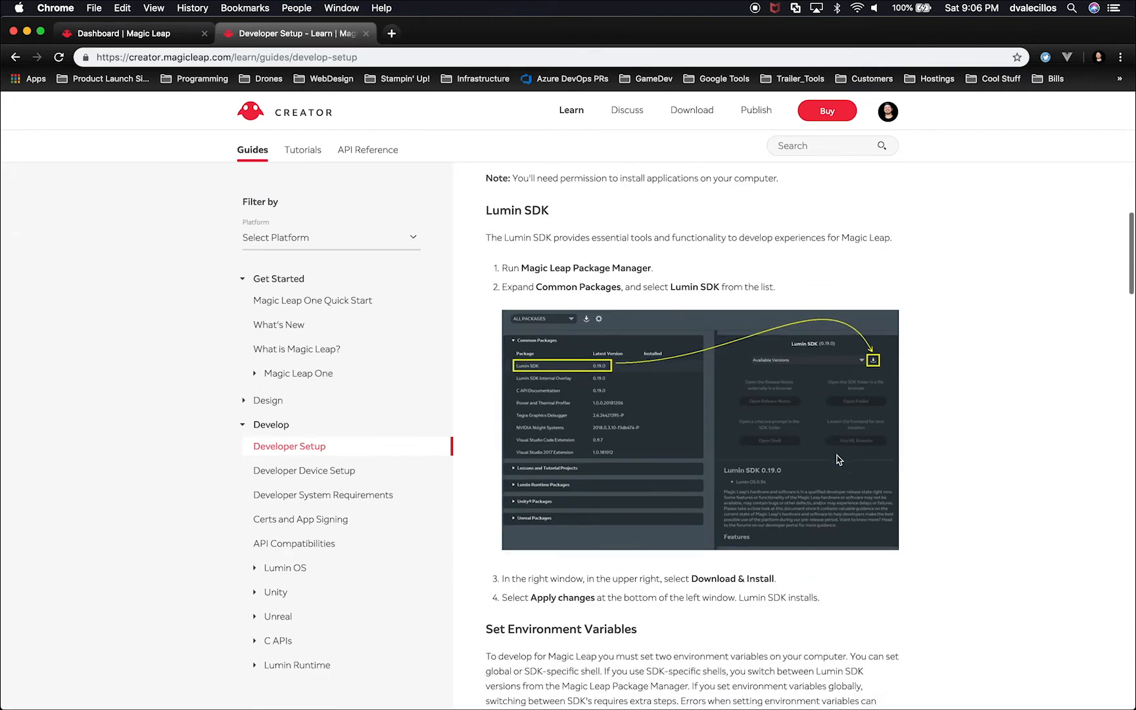
scroll(837, 458, "down", 3)
scroll(838, 460, "down", 4)
scroll(837, 459, "down", 2)
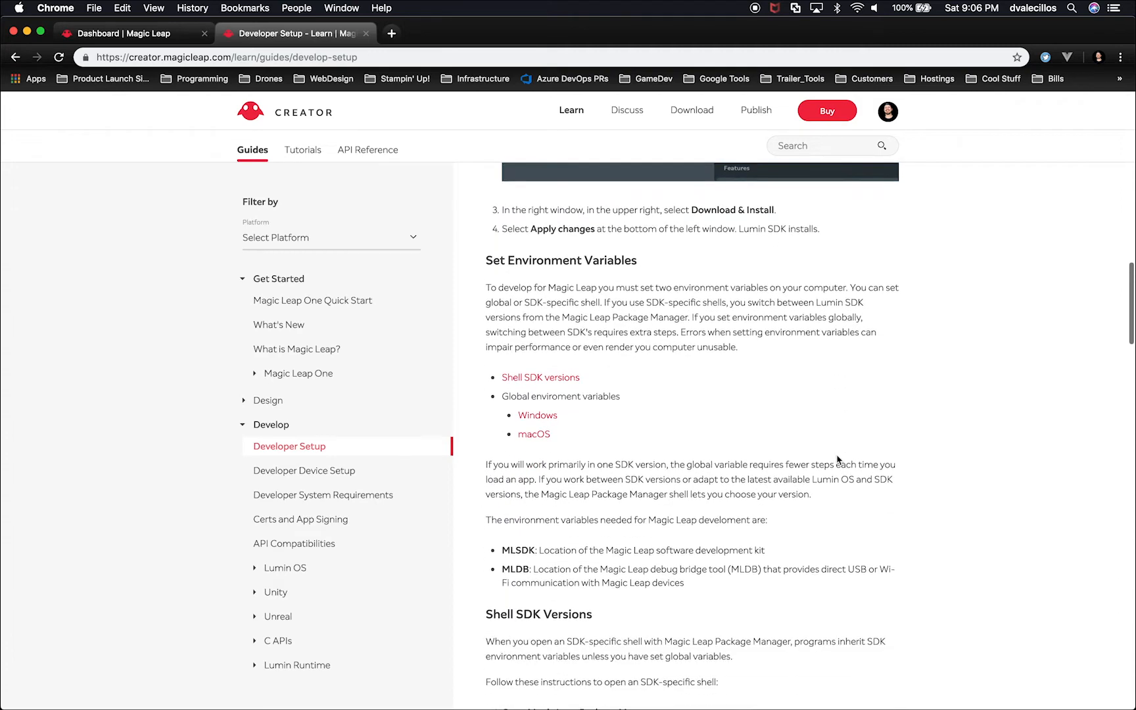
scroll(837, 459, "down", 1)
scroll(836, 460, "down", 3)
scroll(836, 454, "down", 5)
scroll(836, 454, "down", 4)
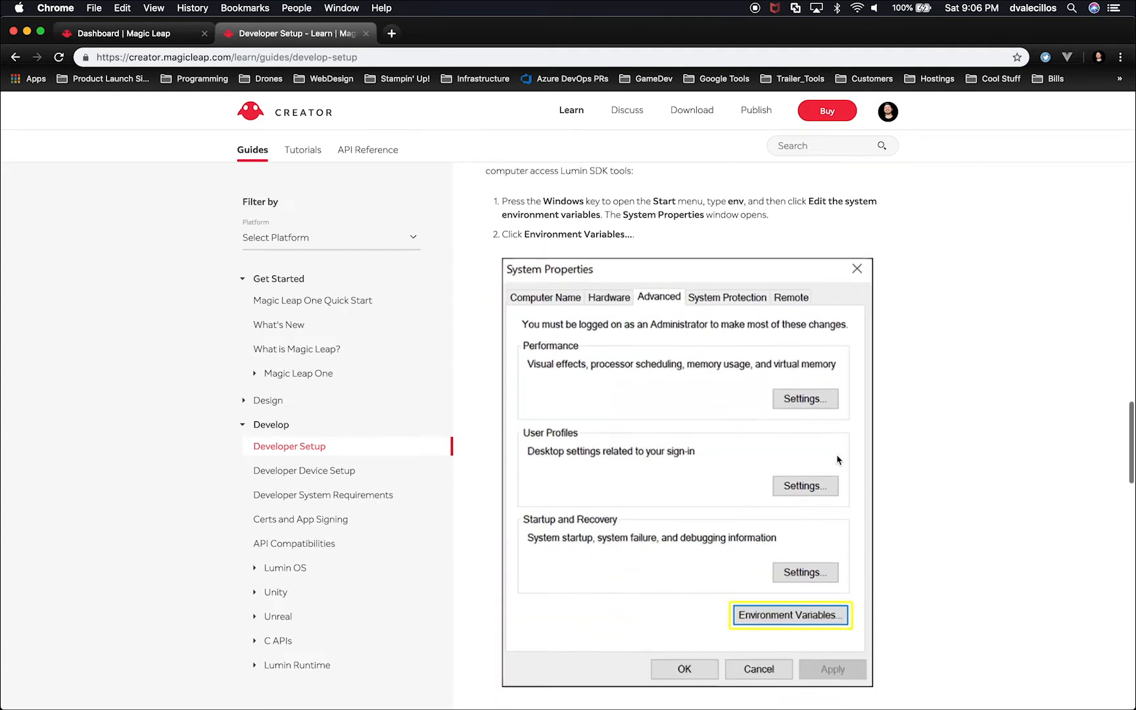
scroll(836, 455, "down", 2)
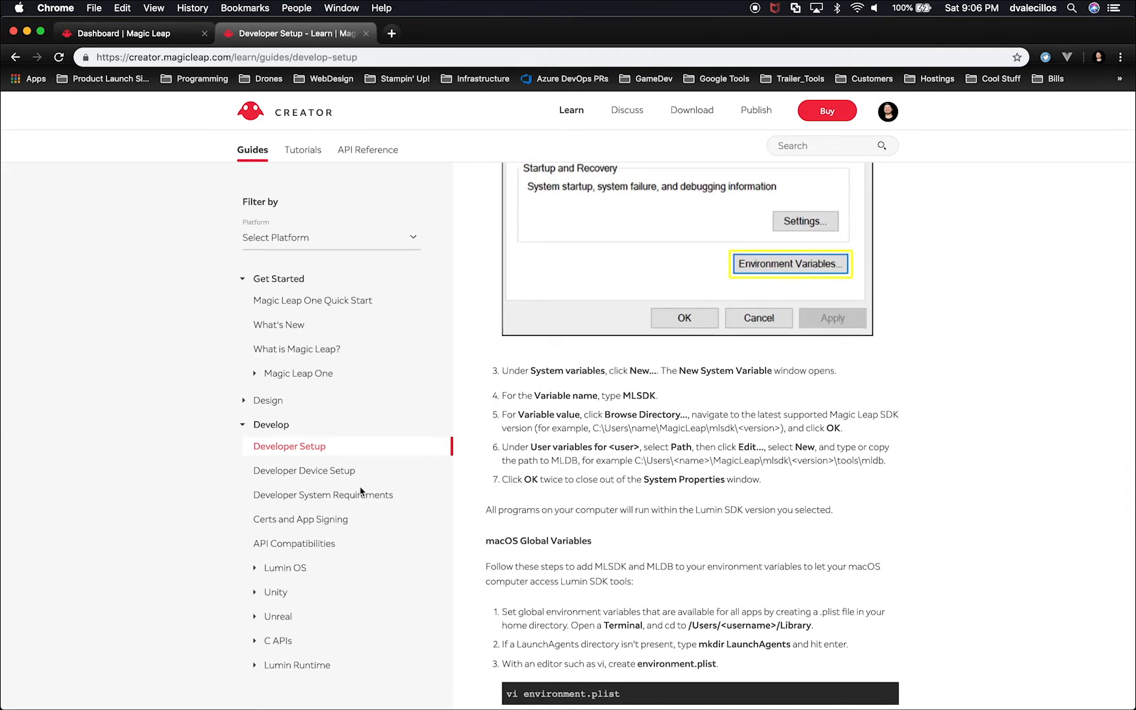
left_click(323, 521)
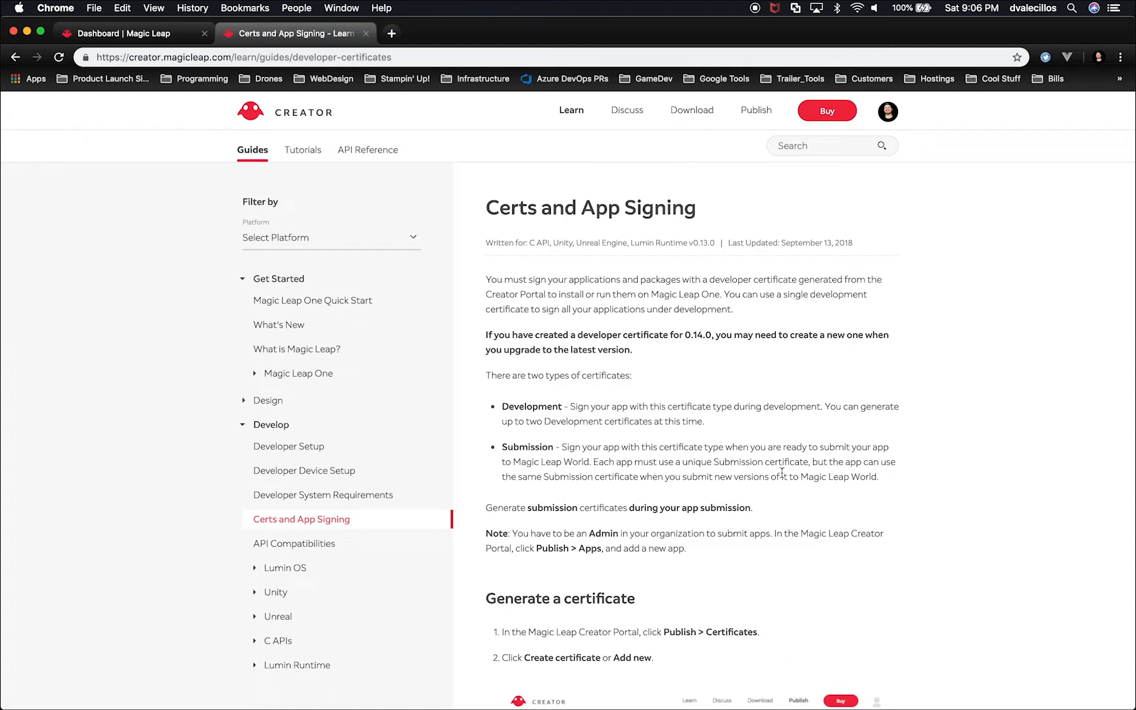
scroll(781, 476, "down", 2)
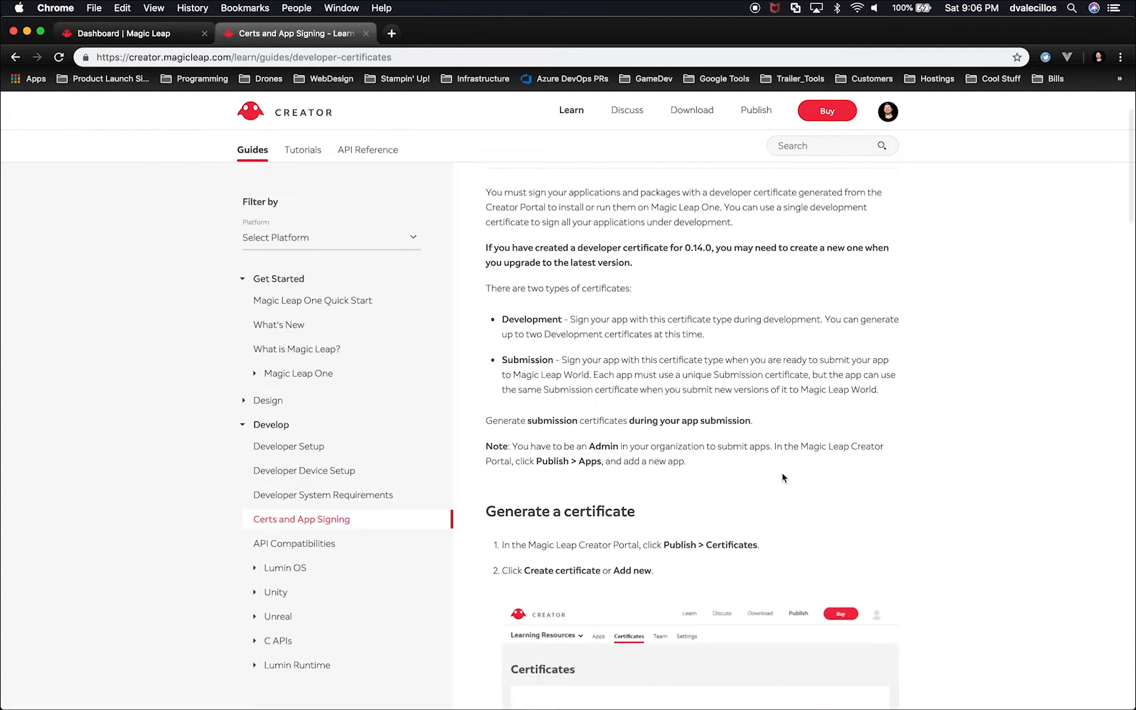
scroll(781, 477, "down", 3)
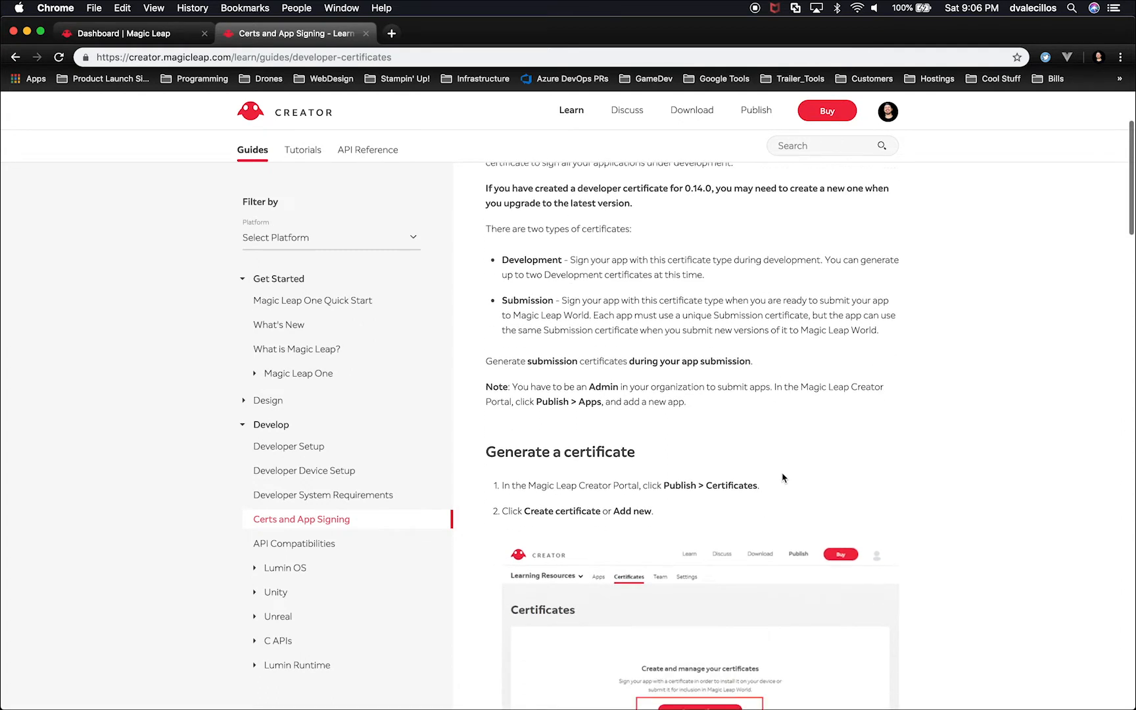
scroll(781, 478, "down", 2)
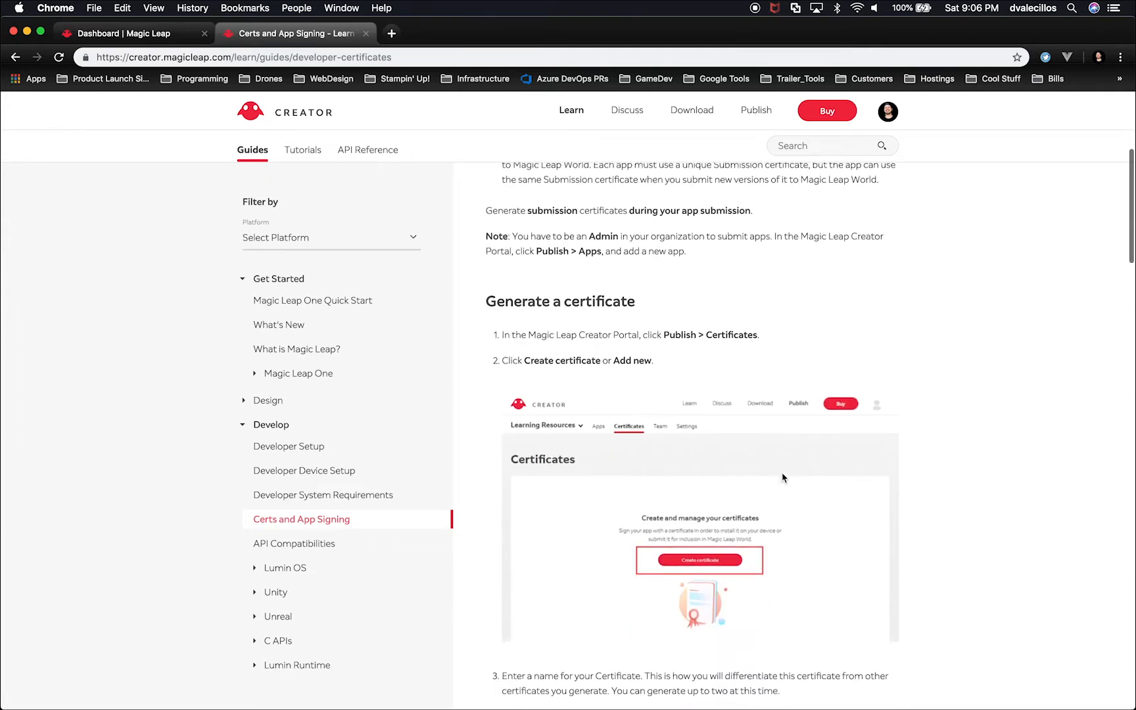
scroll(782, 478, "down", 2)
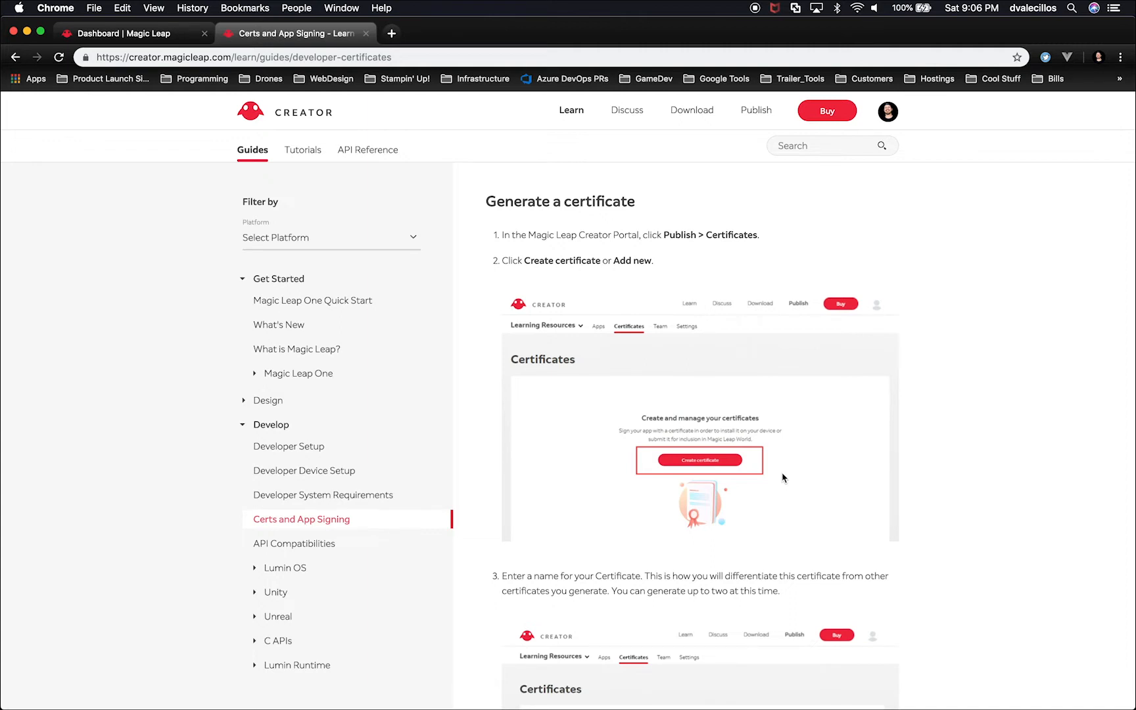
scroll(783, 478, "down", 1)
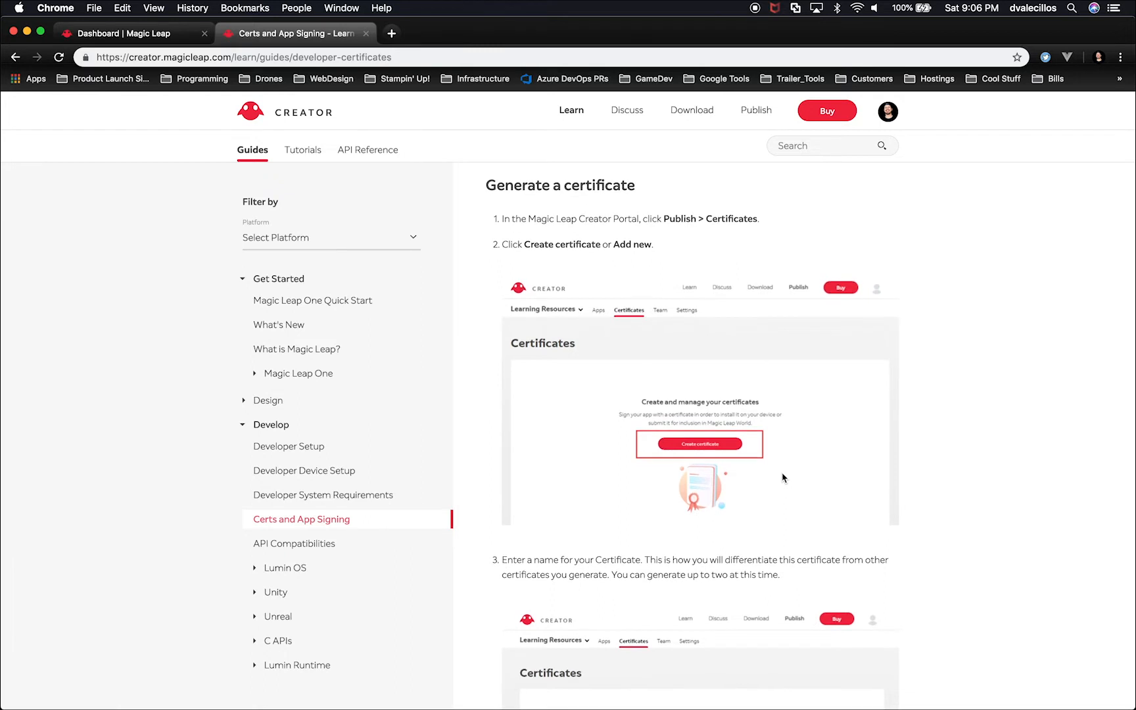
scroll(729, 352, "down", 2)
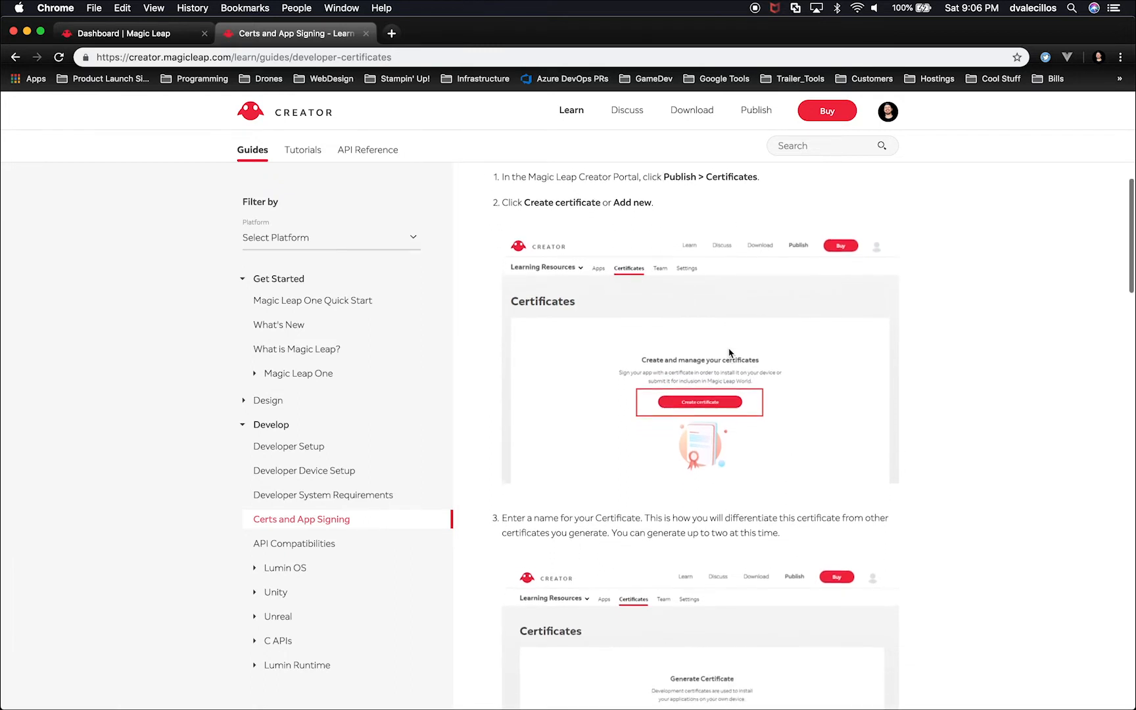
scroll(729, 353, "up", 1)
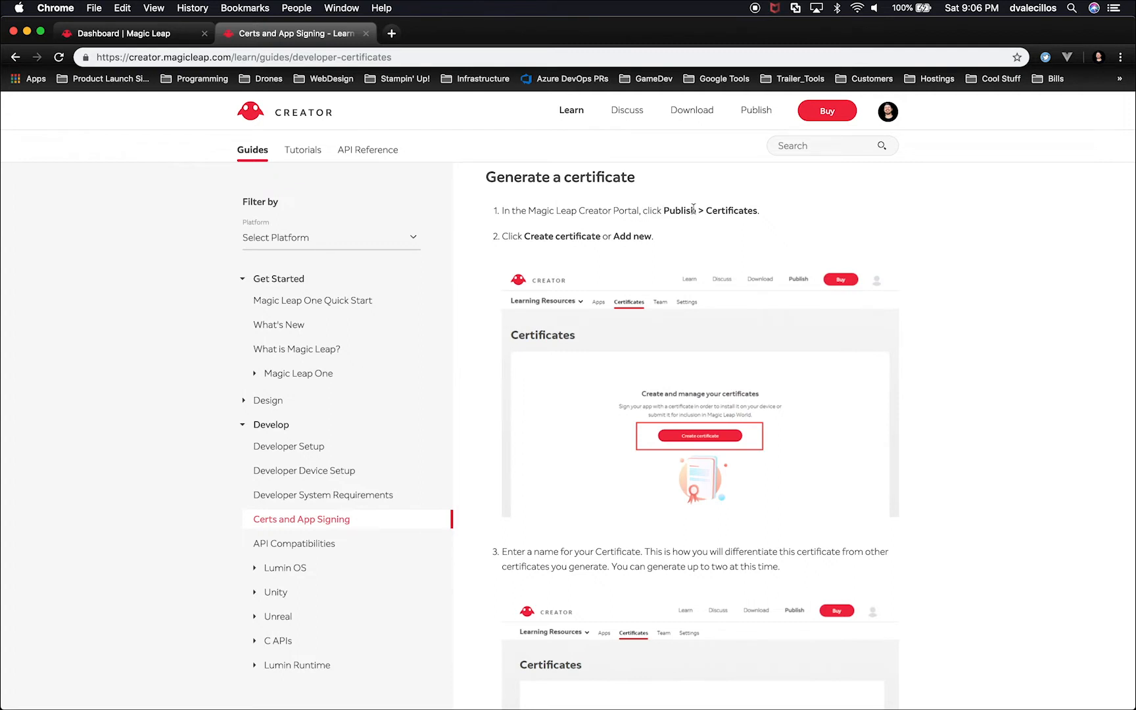
left_click(752, 113, "super")
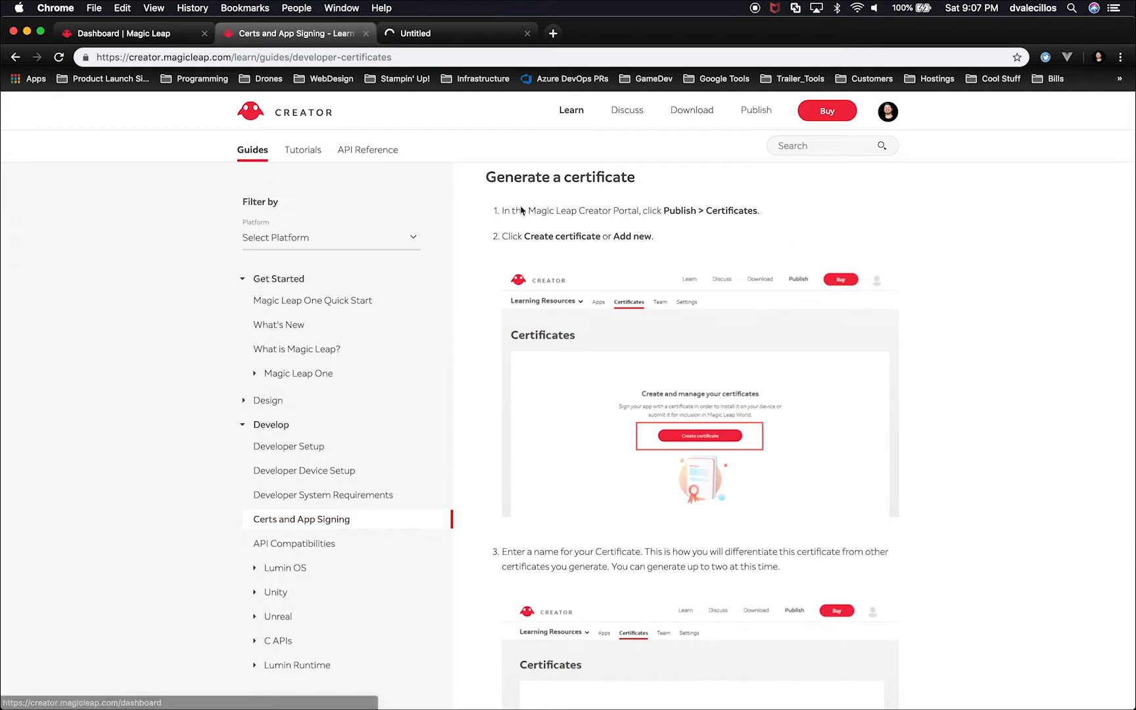
- Switch to the new dashboard tab and show its Certificates page
left_click(454, 36)
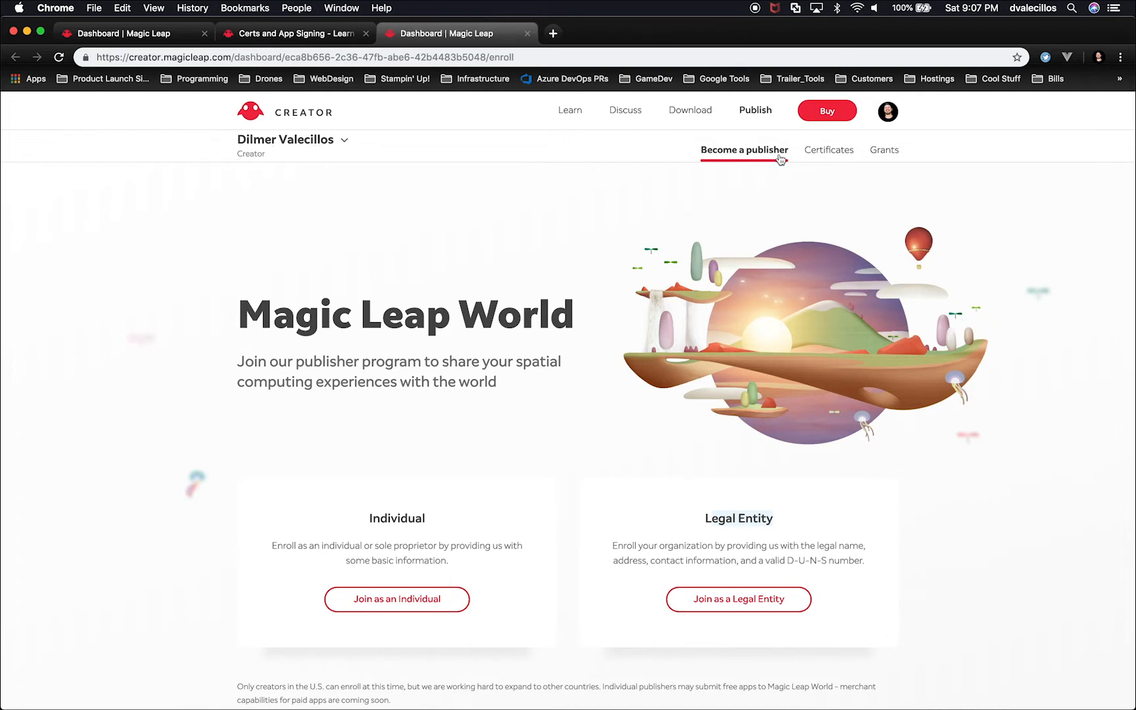
left_click(823, 153)
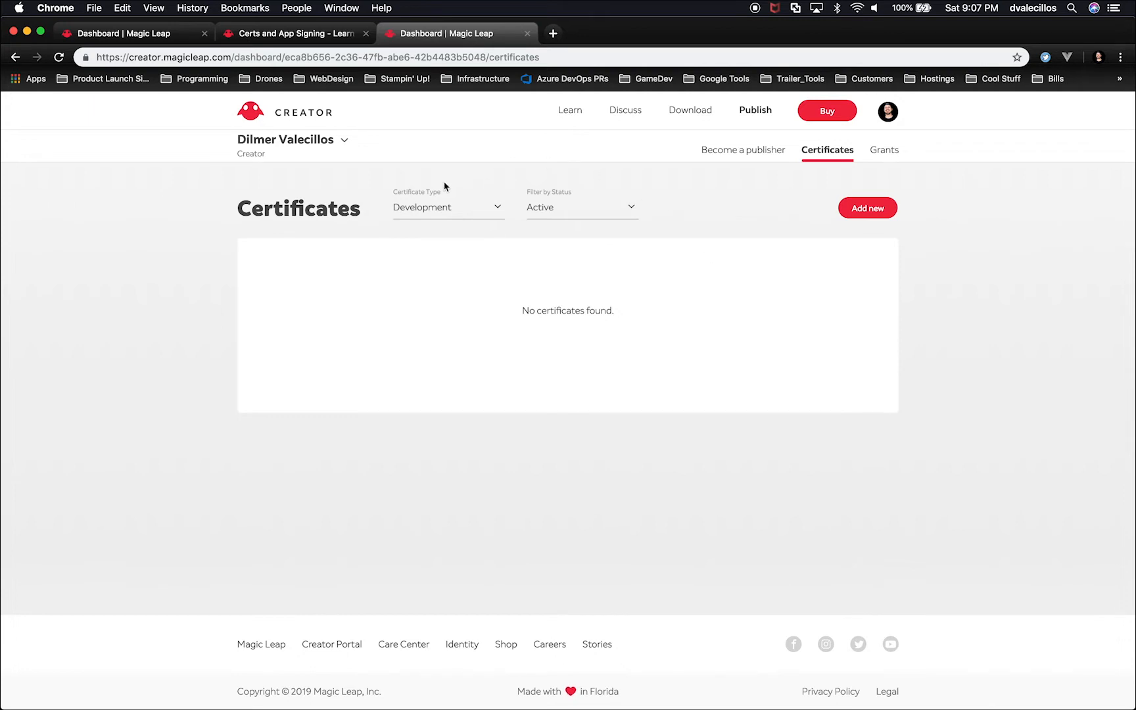
- Keep the certificate filters on type Development and status Active
left_click(413, 209)
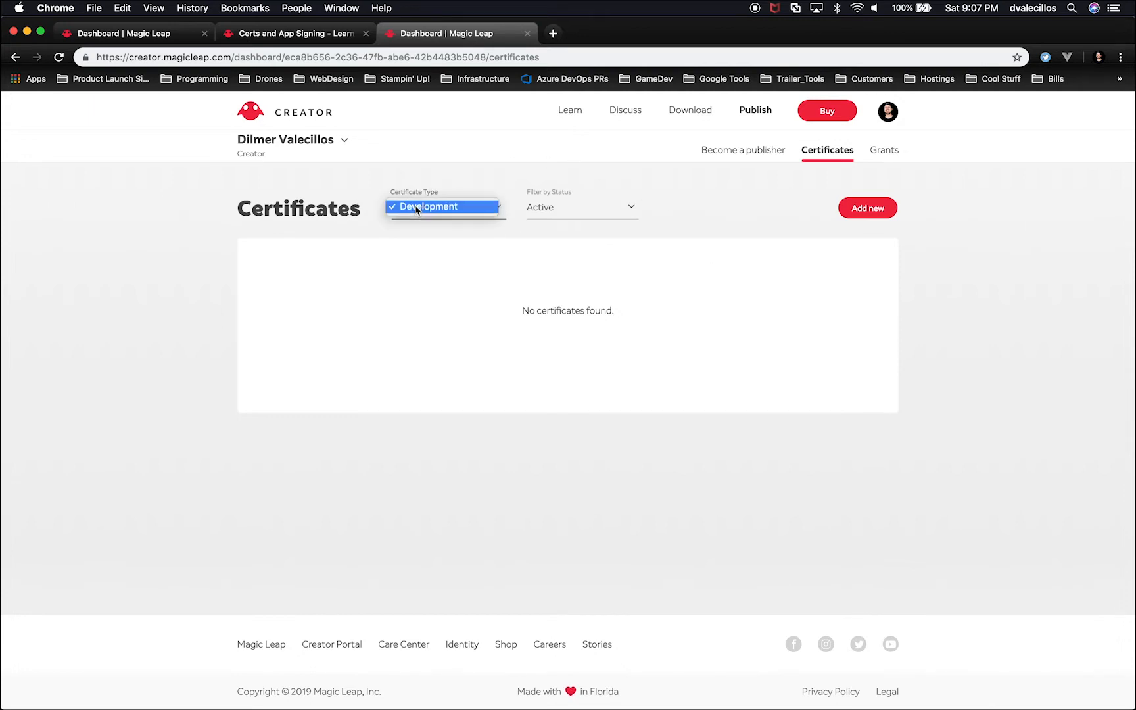
left_click(416, 210)
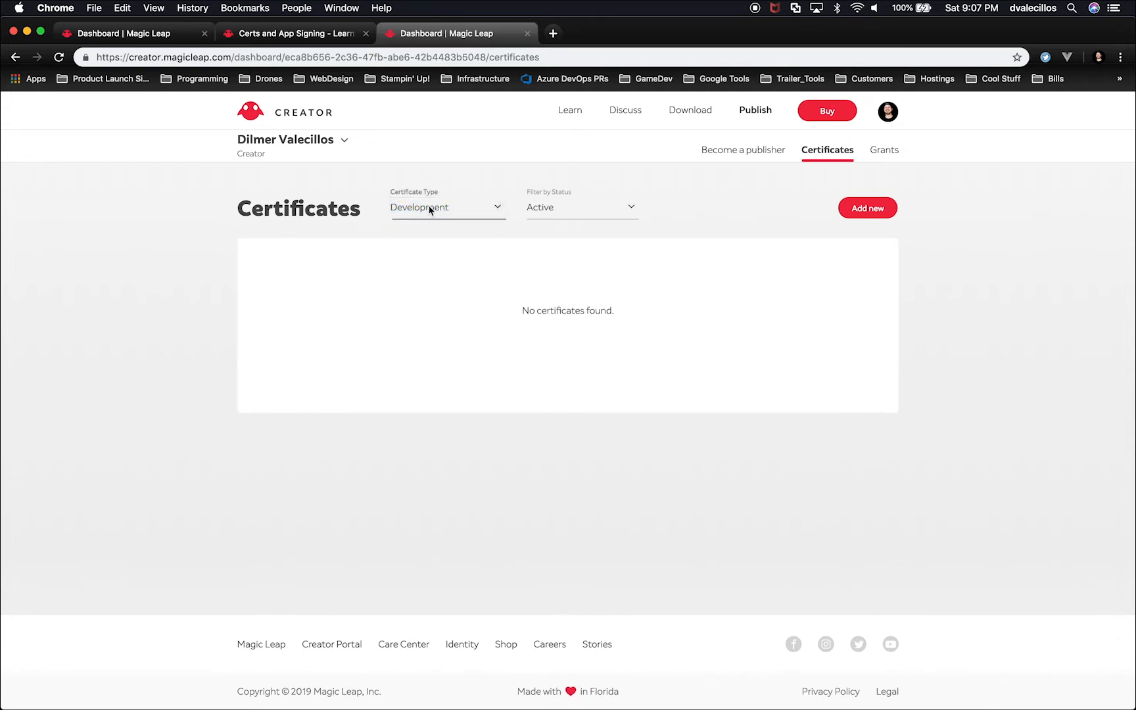
left_click(453, 210)
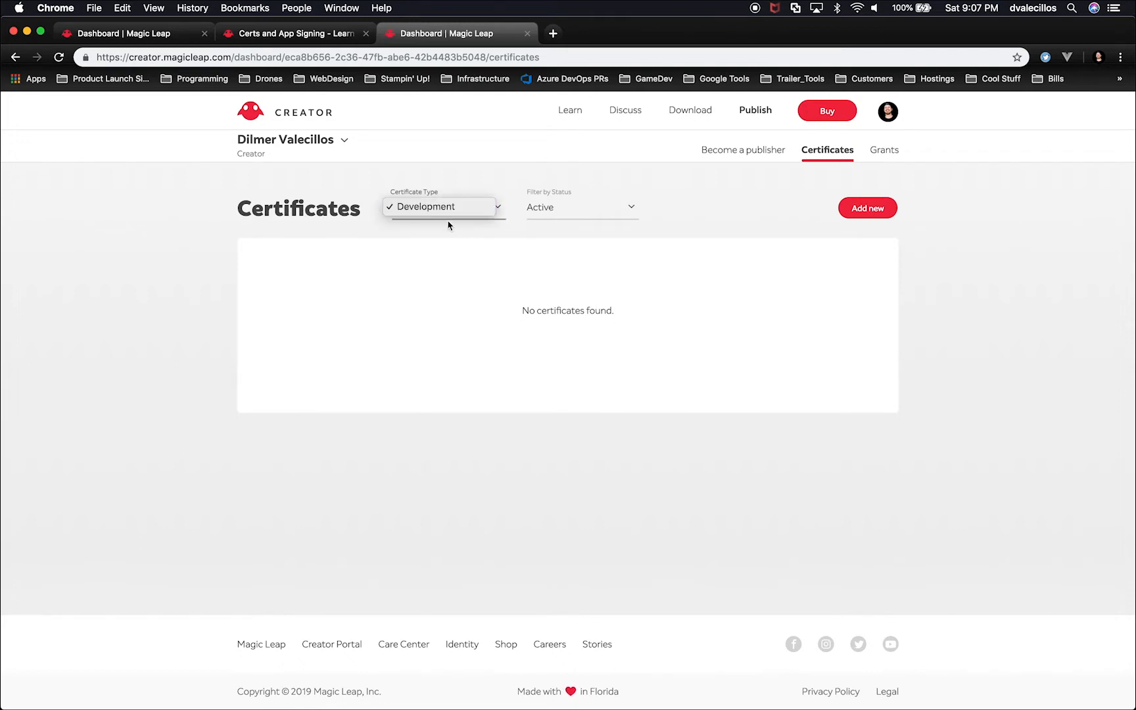
left_click(456, 210)
left_click(551, 212)
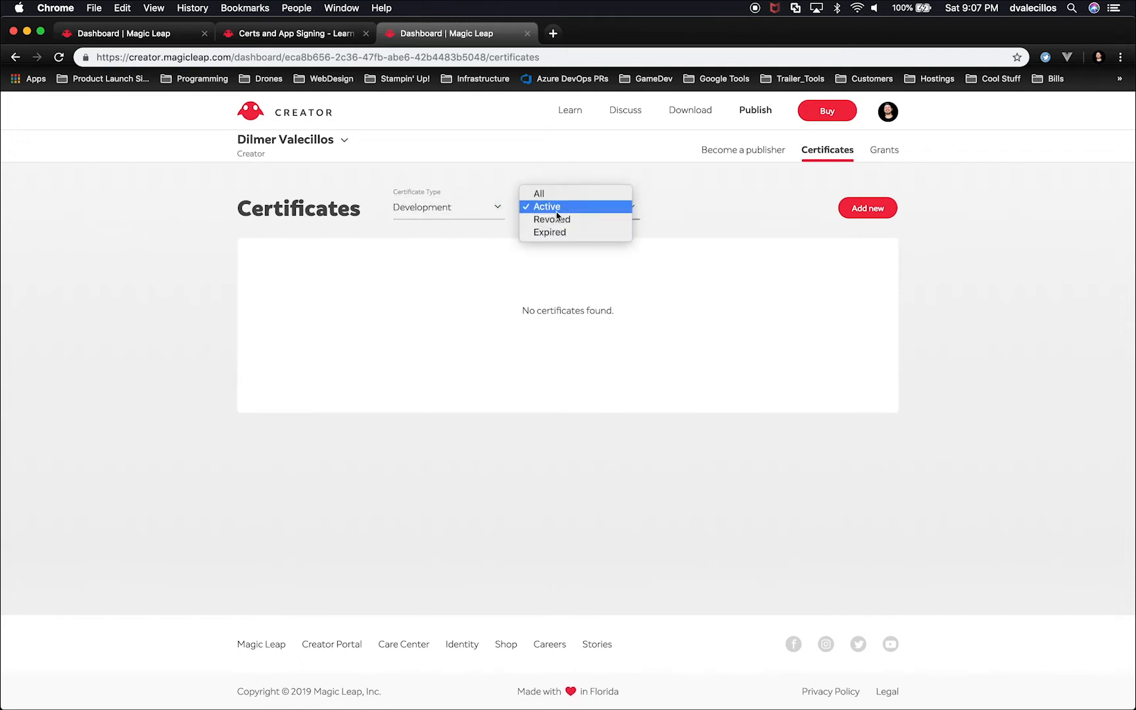
left_click(674, 212)
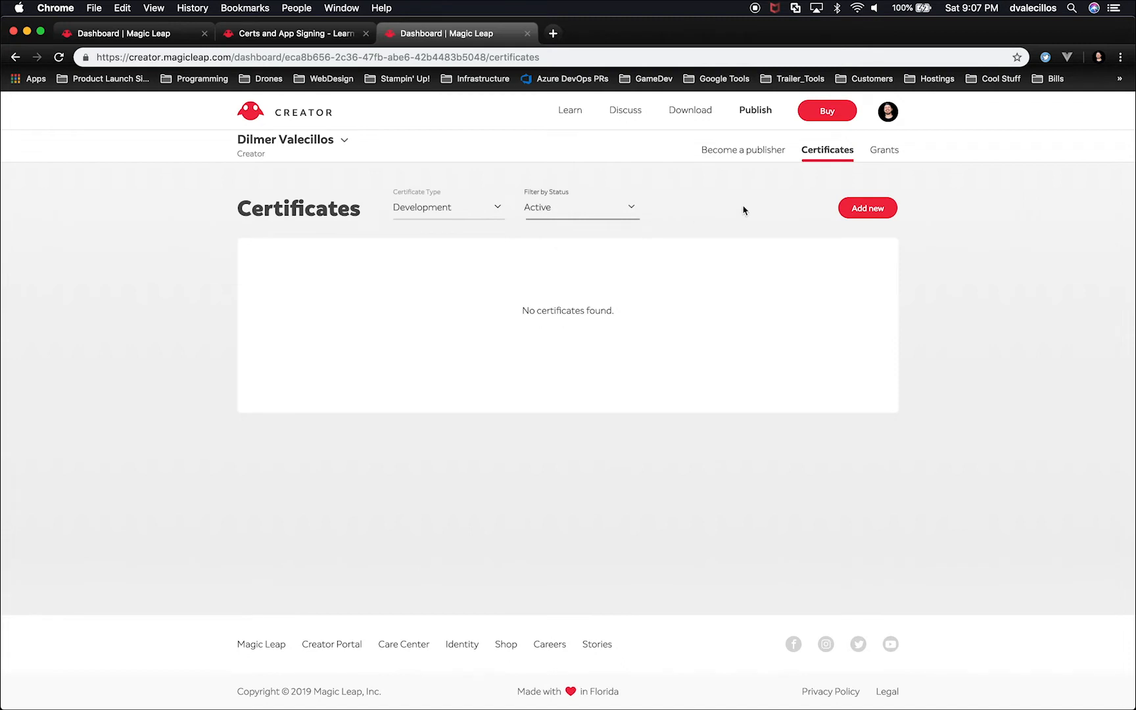
- Add a new certificate labelled InitialDevelopment and generate it
left_click(869, 209)
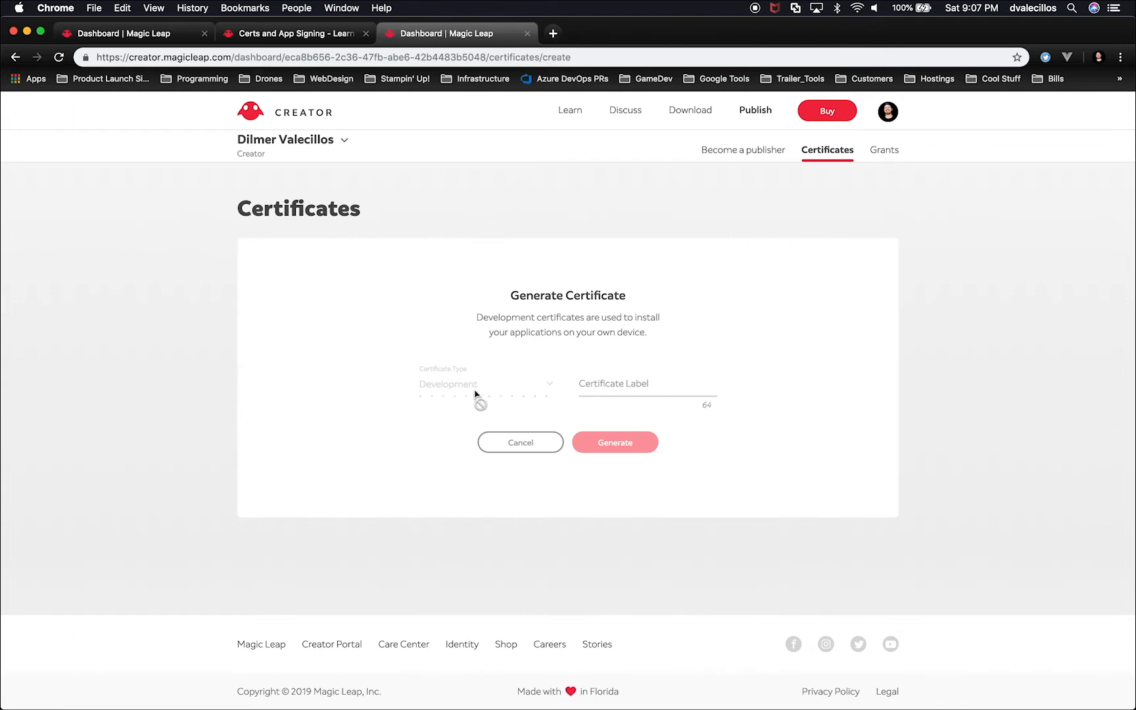
left_click(611, 382)
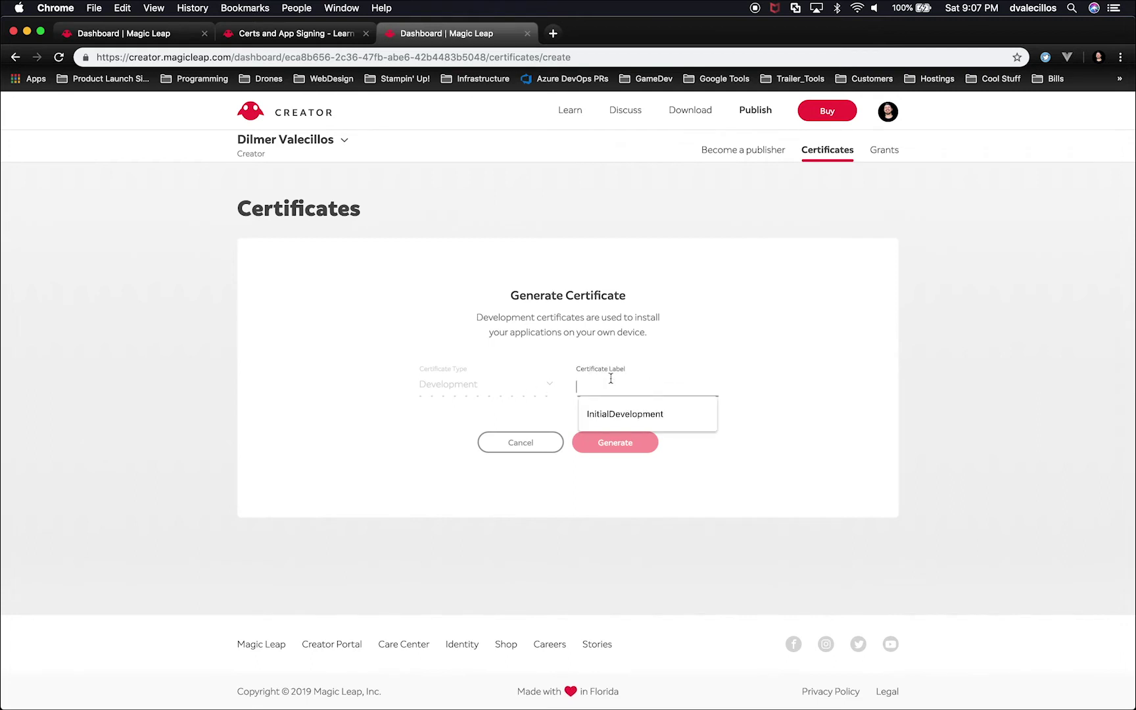
left_click(613, 414)
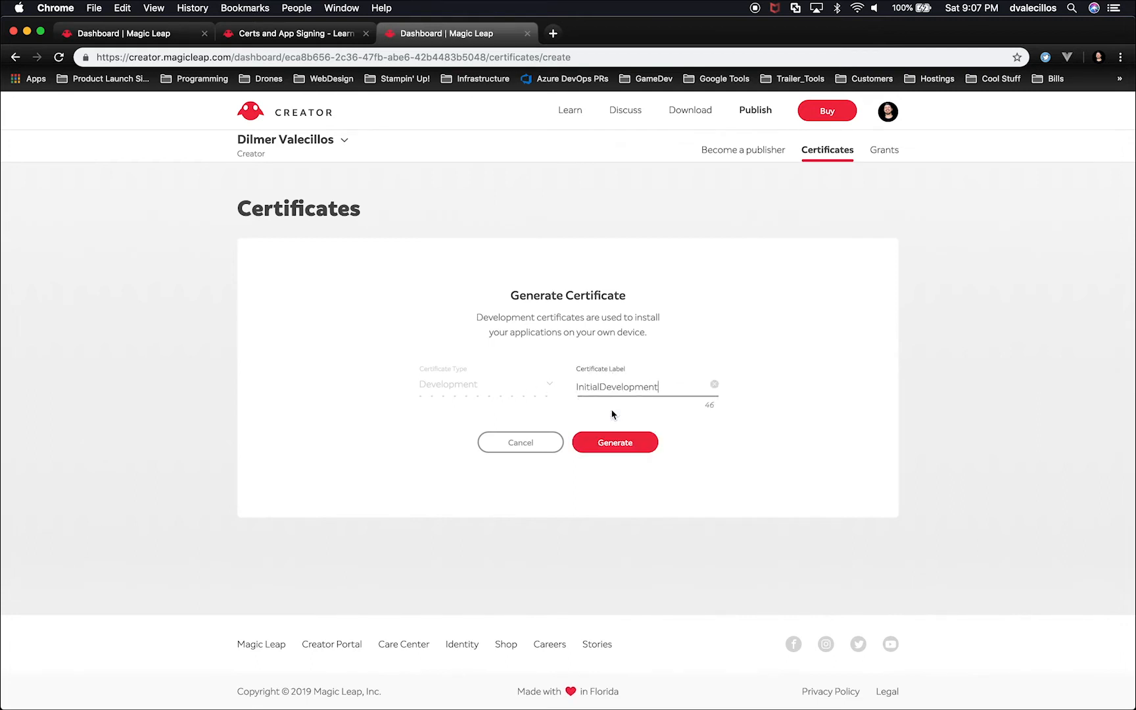
left_click(578, 389)
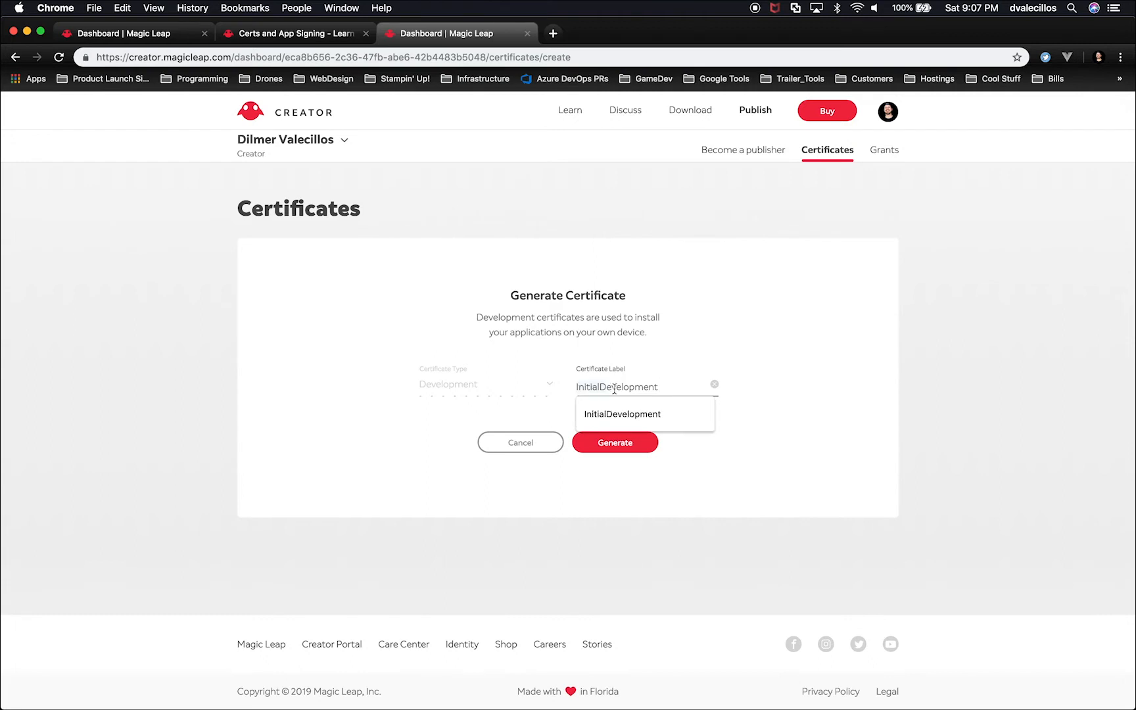
left_click(806, 375)
left_click(602, 453)
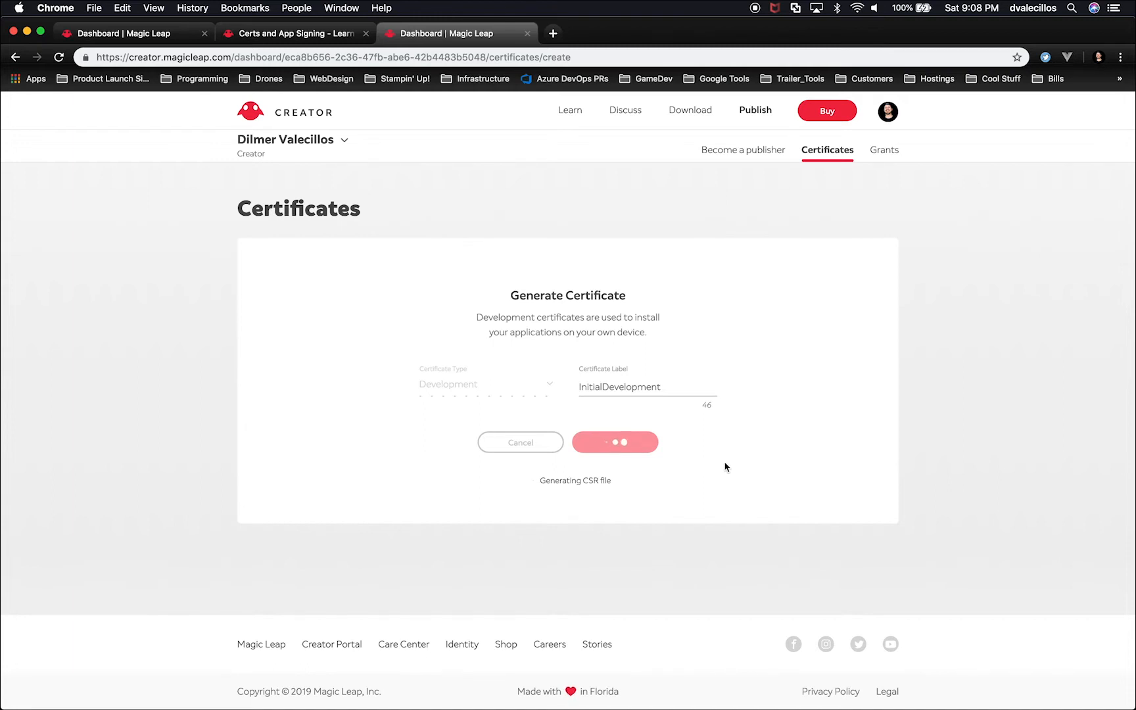
key("super+Tab")
- Switch to Finder, go to Code > Personal > Games and delete the temp folder
key("super+shift+Tab")
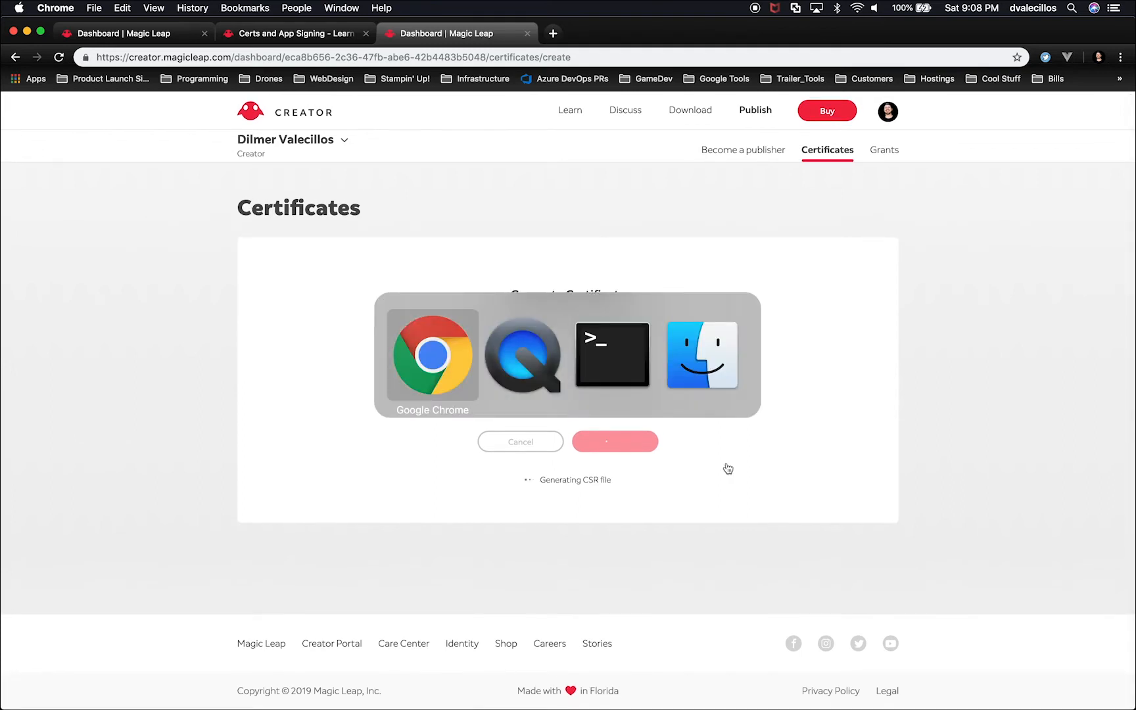
key("super+shift+Tab")
key("super+n")
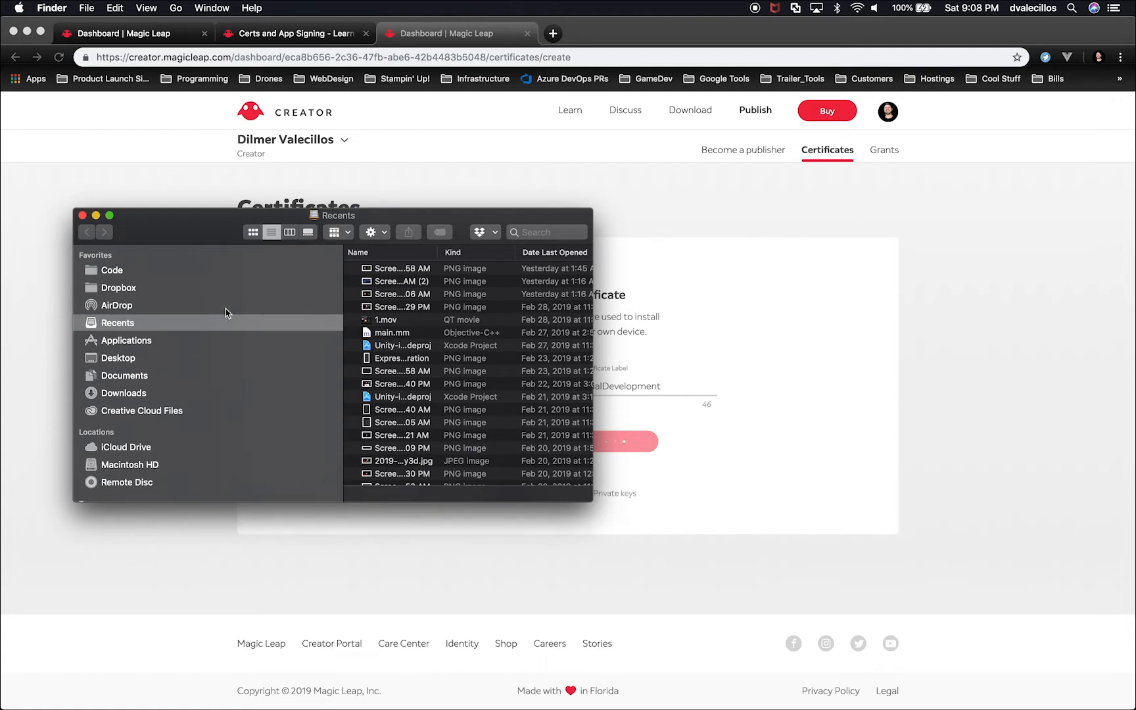
left_click(172, 275)
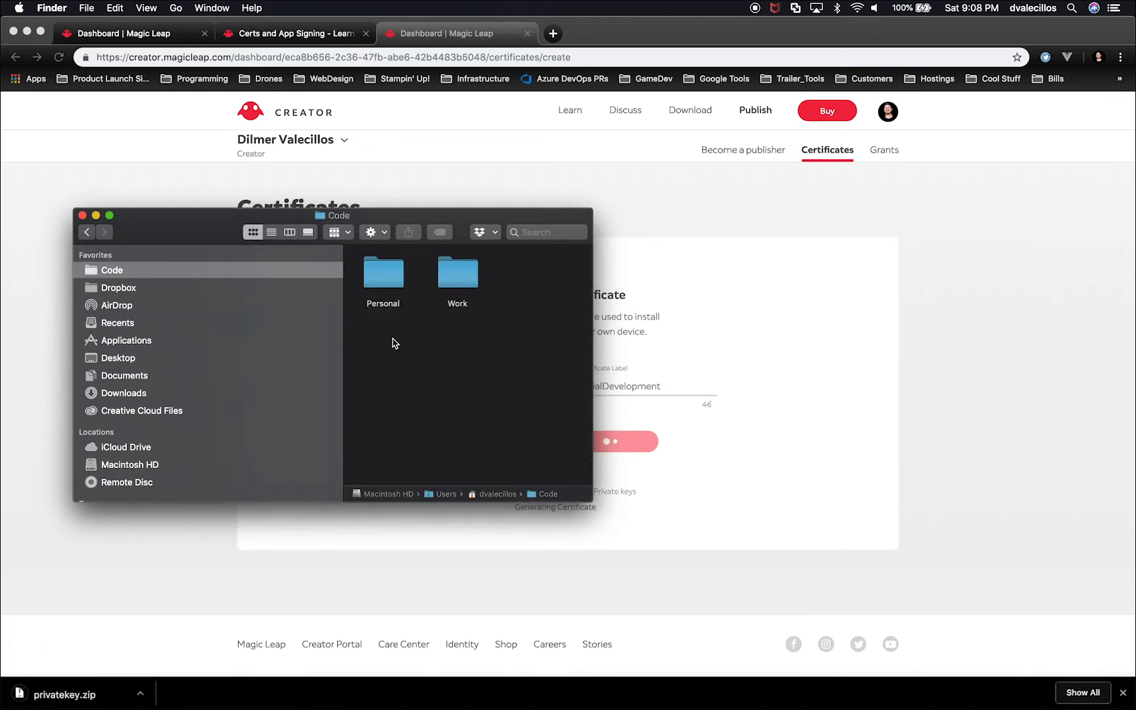
double_click(395, 275)
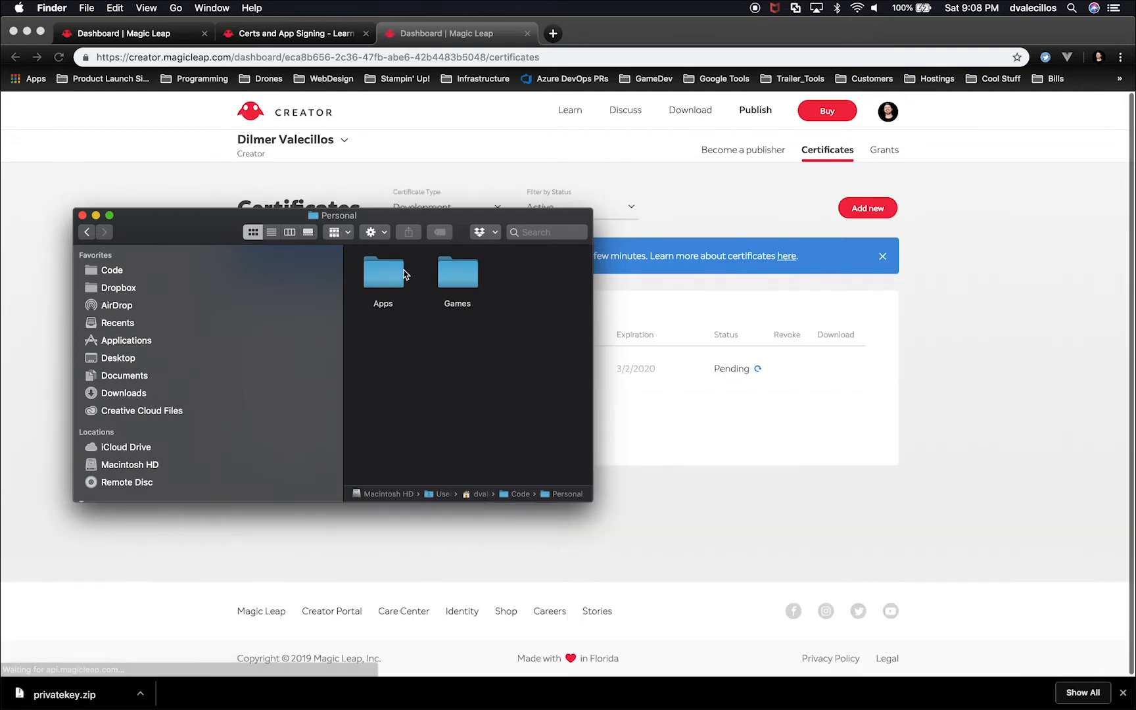
double_click(458, 283)
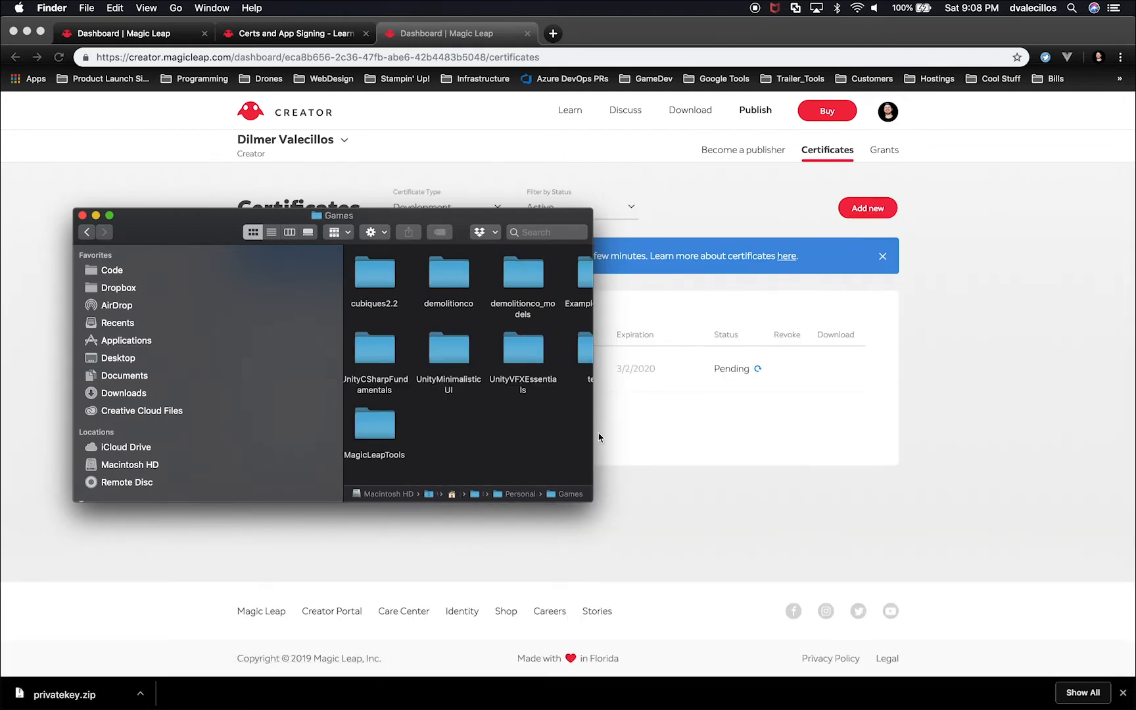
left_click_drag(591, 434, 895, 426)
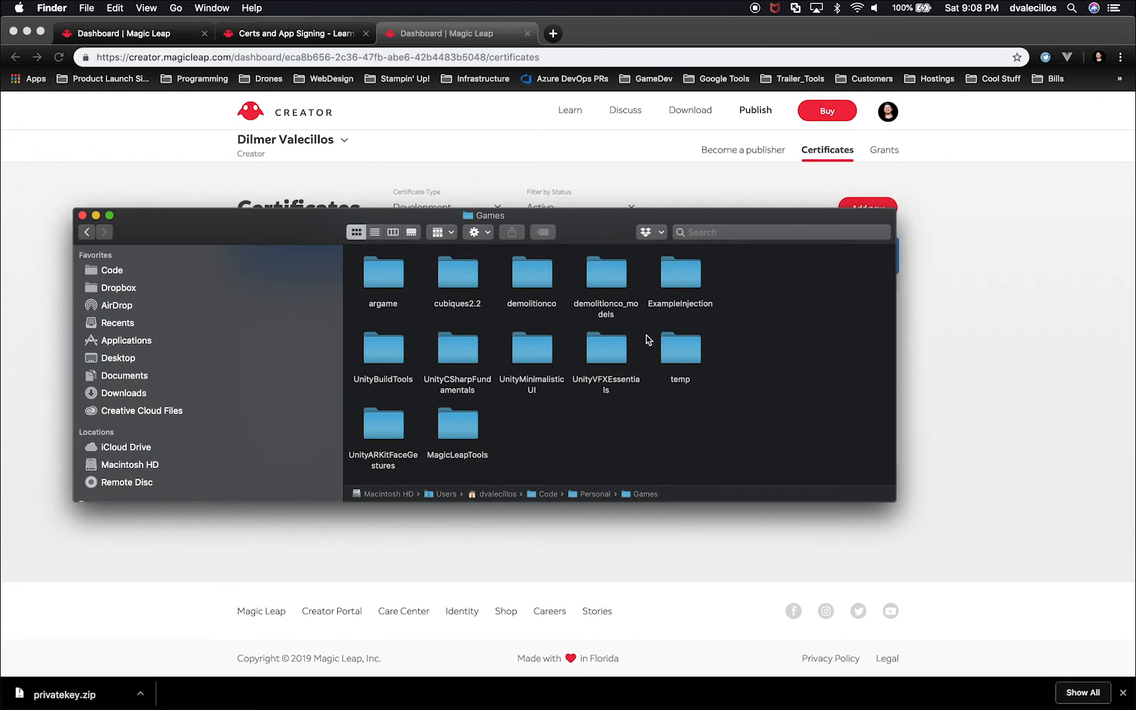
left_click(680, 348)
key("super+BackSpace")
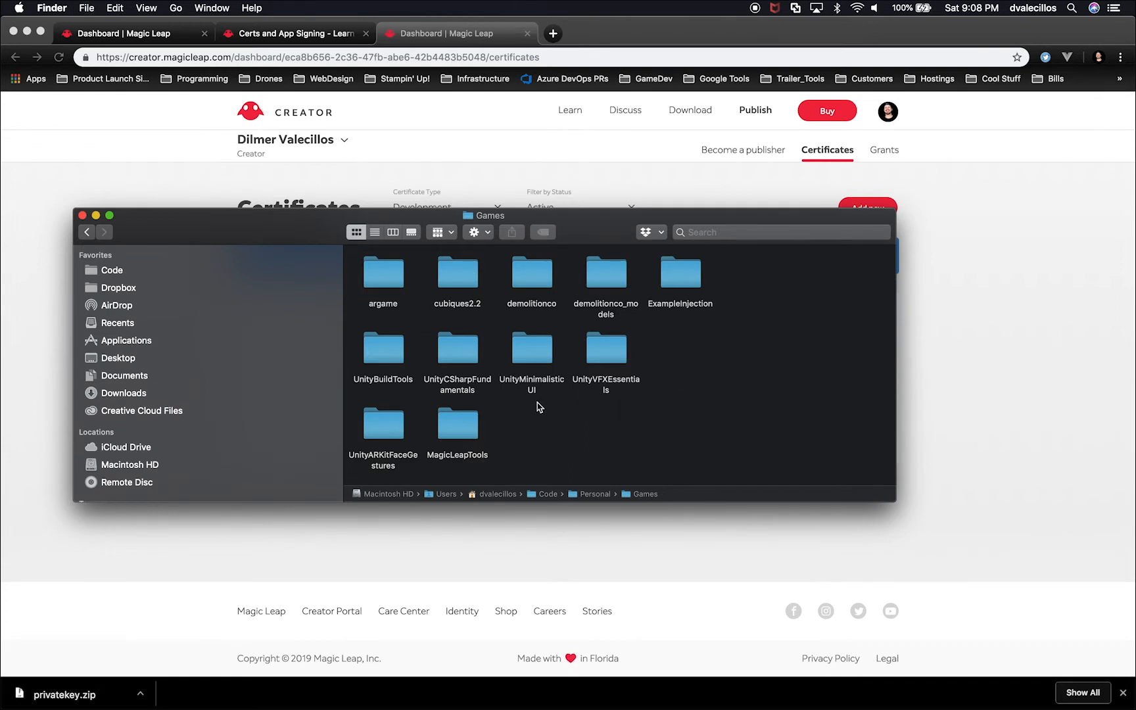
- Create a new folder in Games named MagicLeapCerts, then return to the portal
right_click(577, 418)
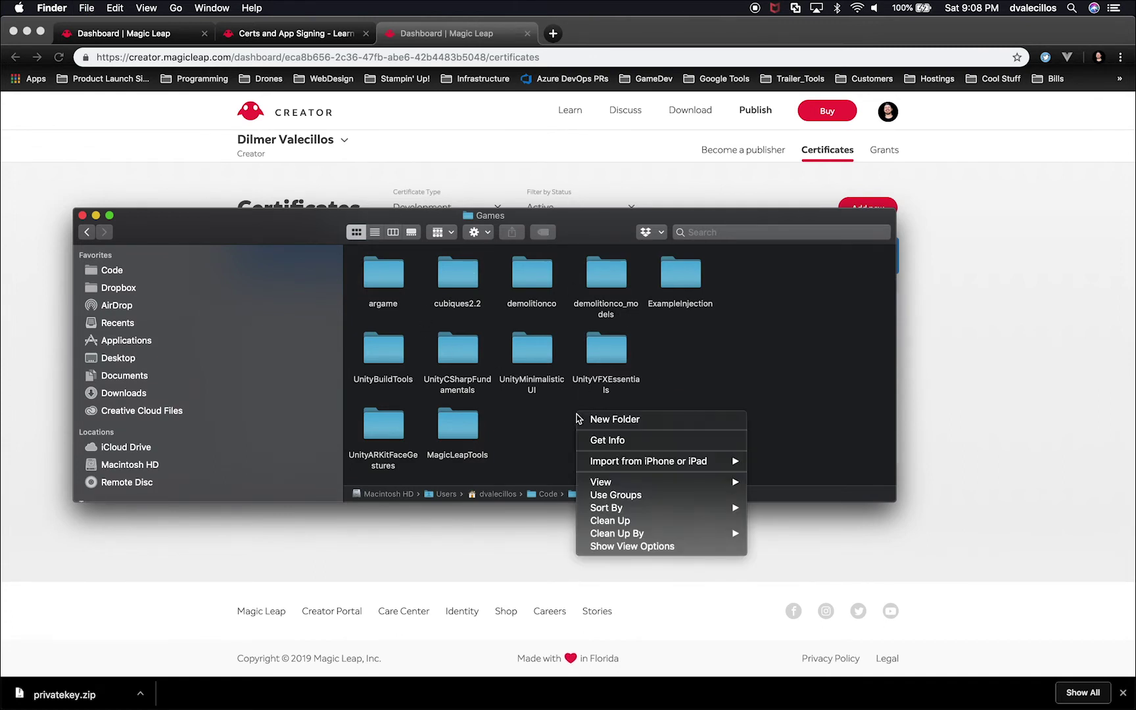
left_click(510, 423)
double_click(468, 425)
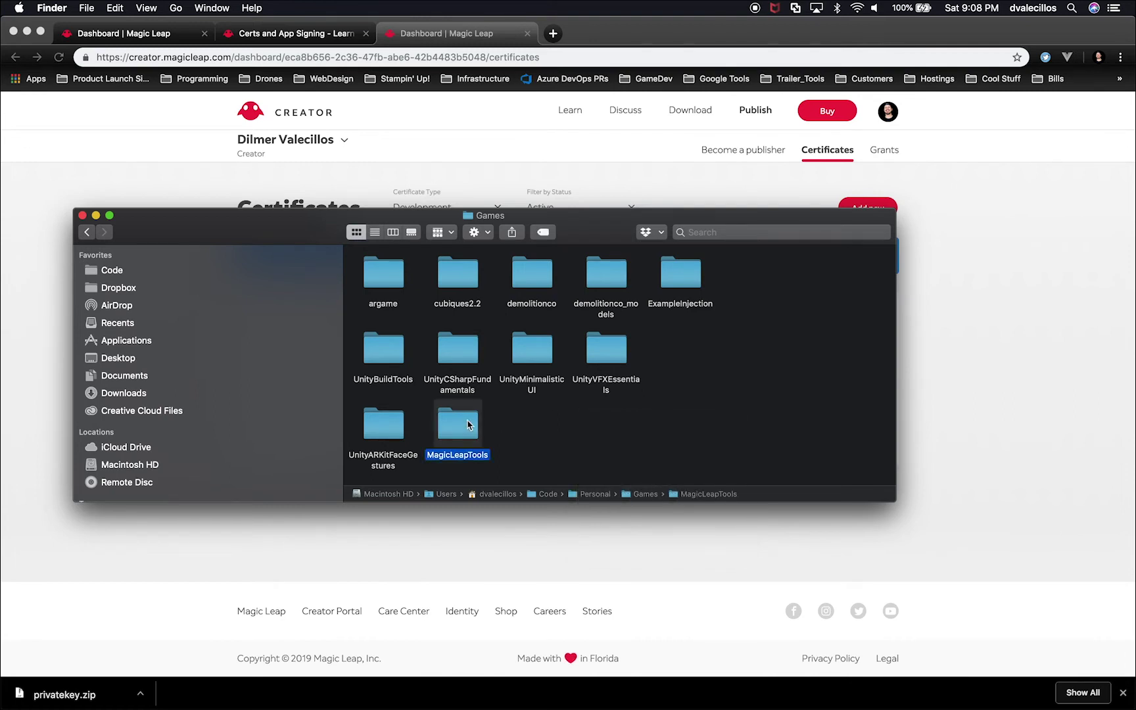
left_click(87, 234)
right_click(547, 417)
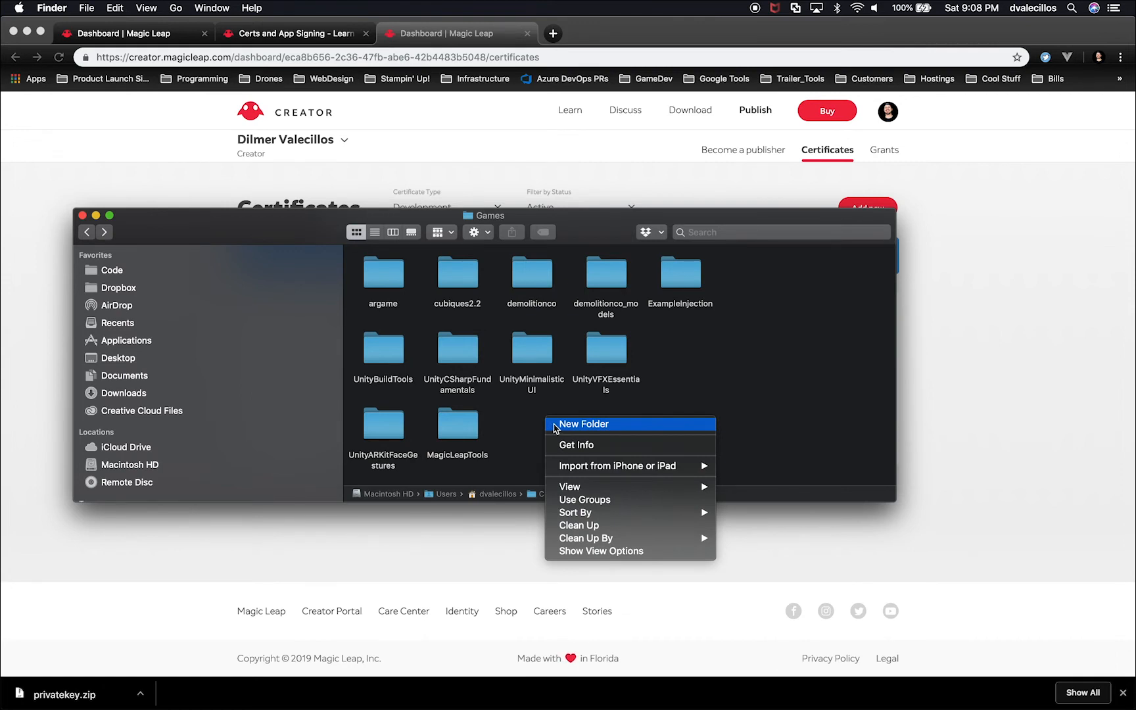
left_click(556, 429)
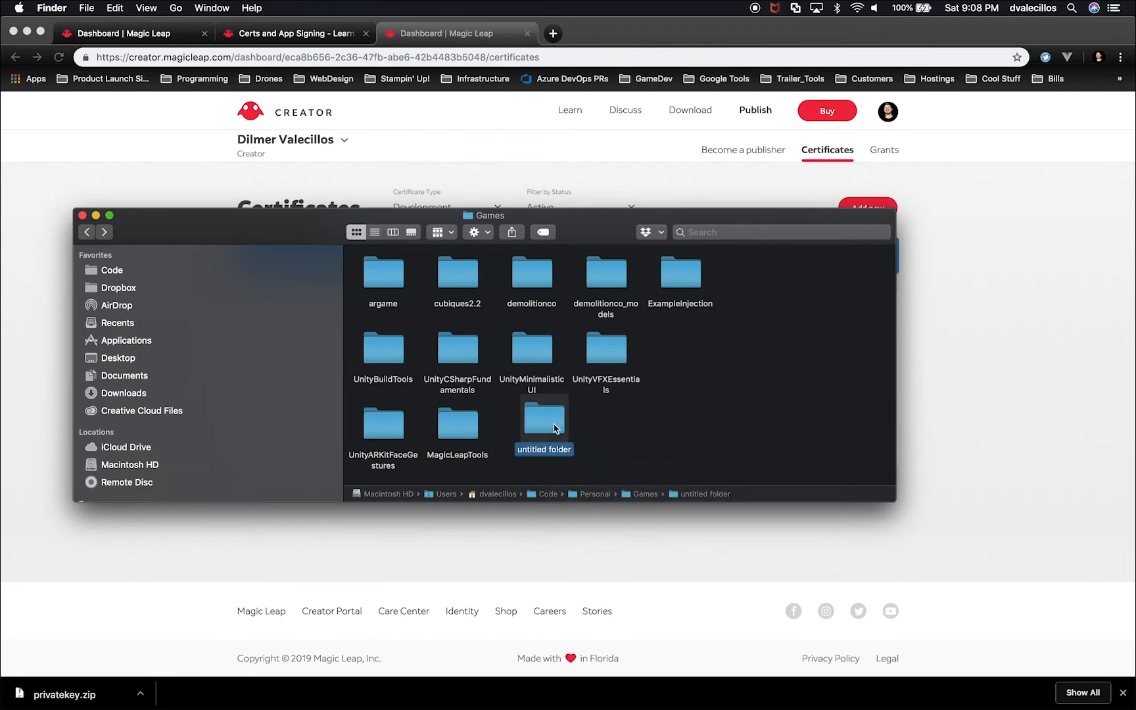
left_click(545, 449)
type("Magic")
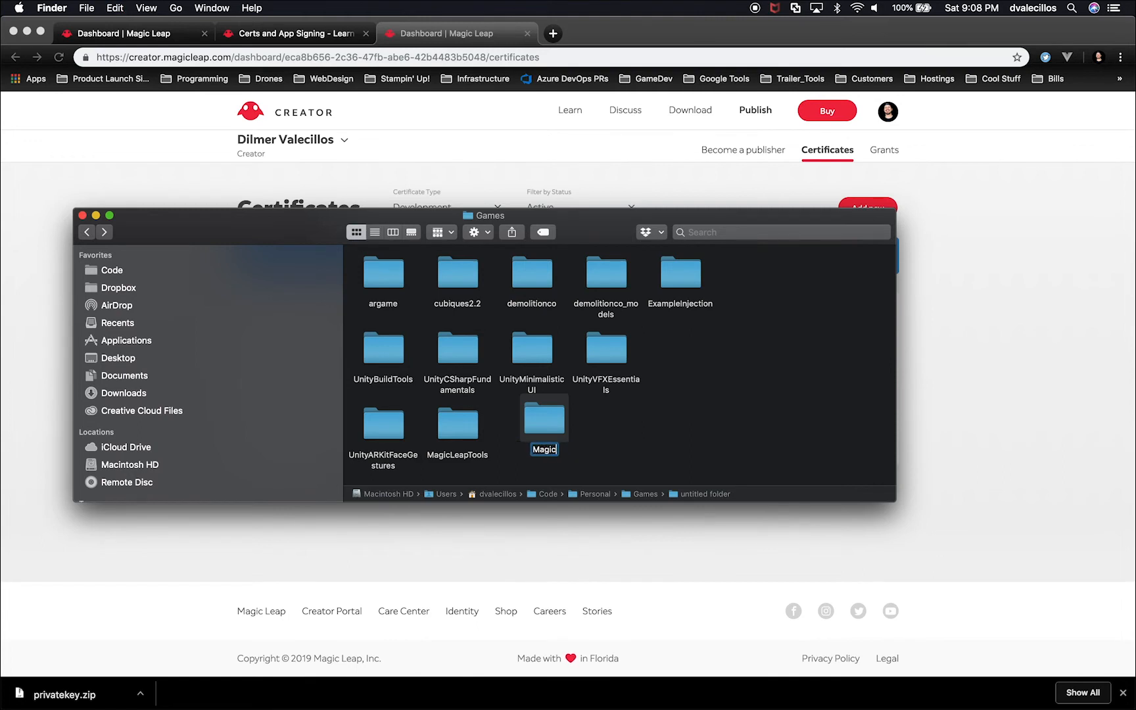
type("LeapCerts")
key("Return")
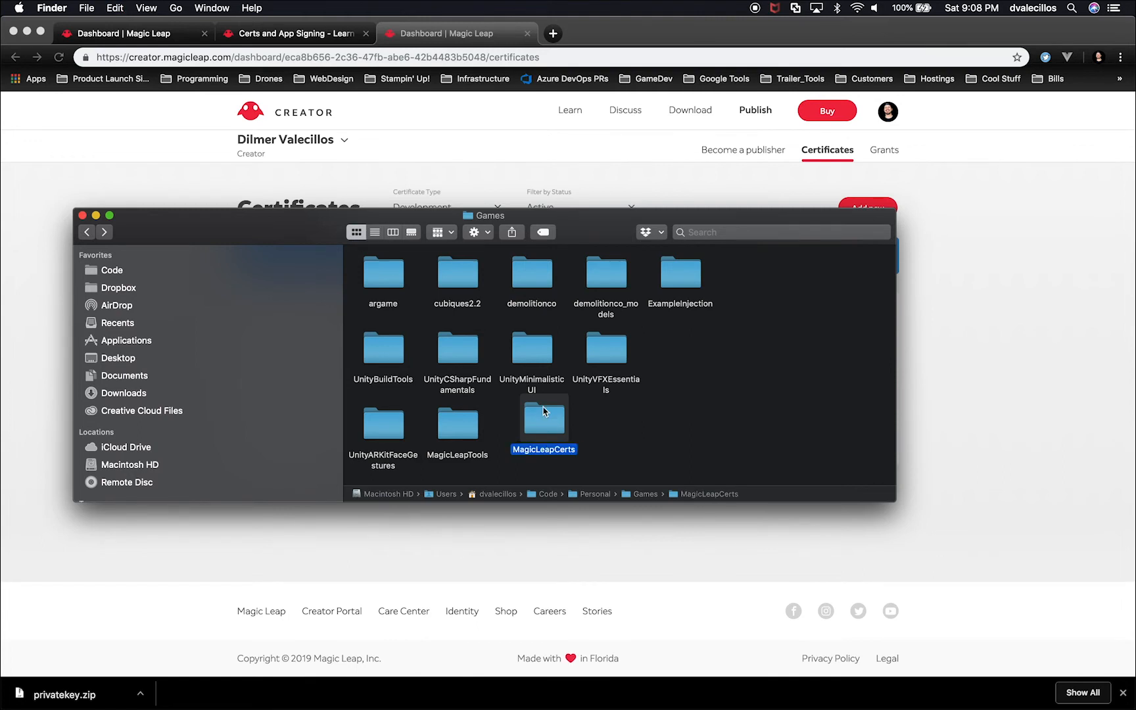
left_click_drag(537, 425, 525, 434)
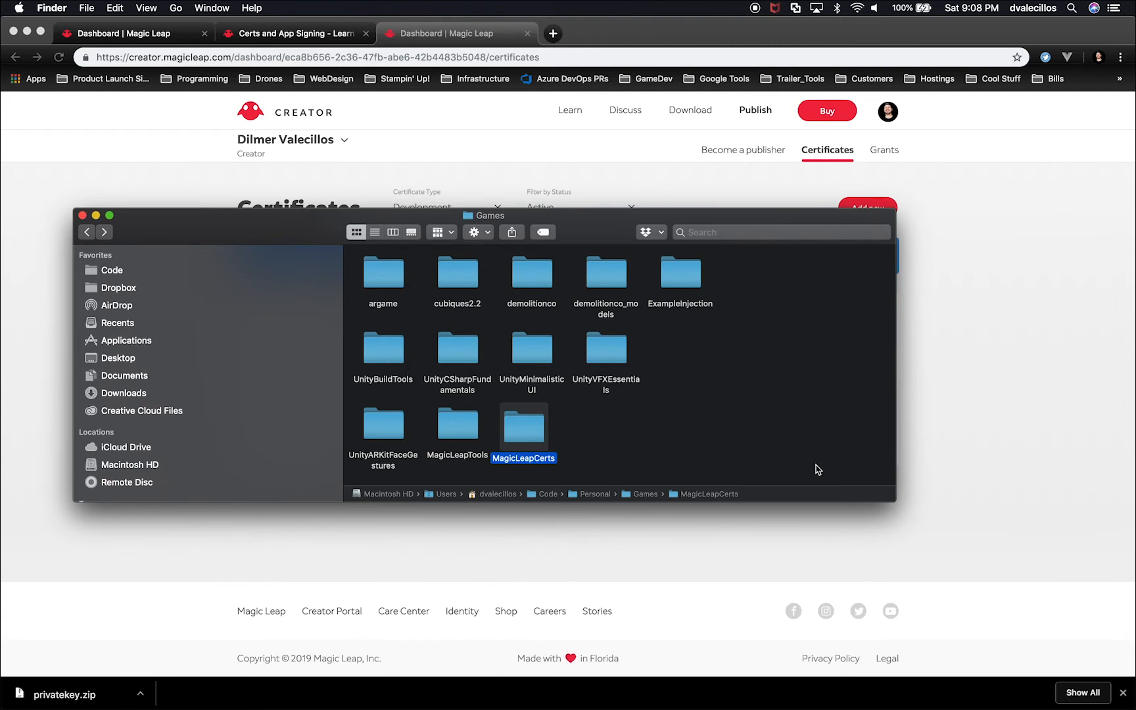
key("super+Tab")
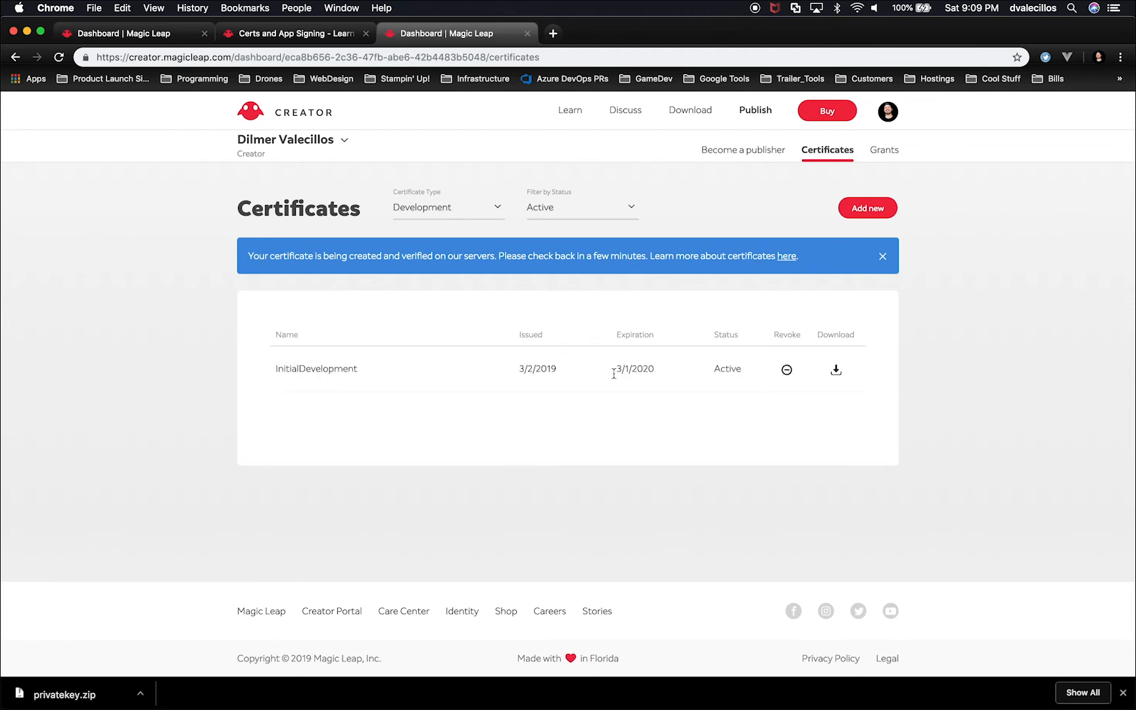
- Download the InitialDevelopment certificate file and open the downloaded .cert
left_click(837, 371)
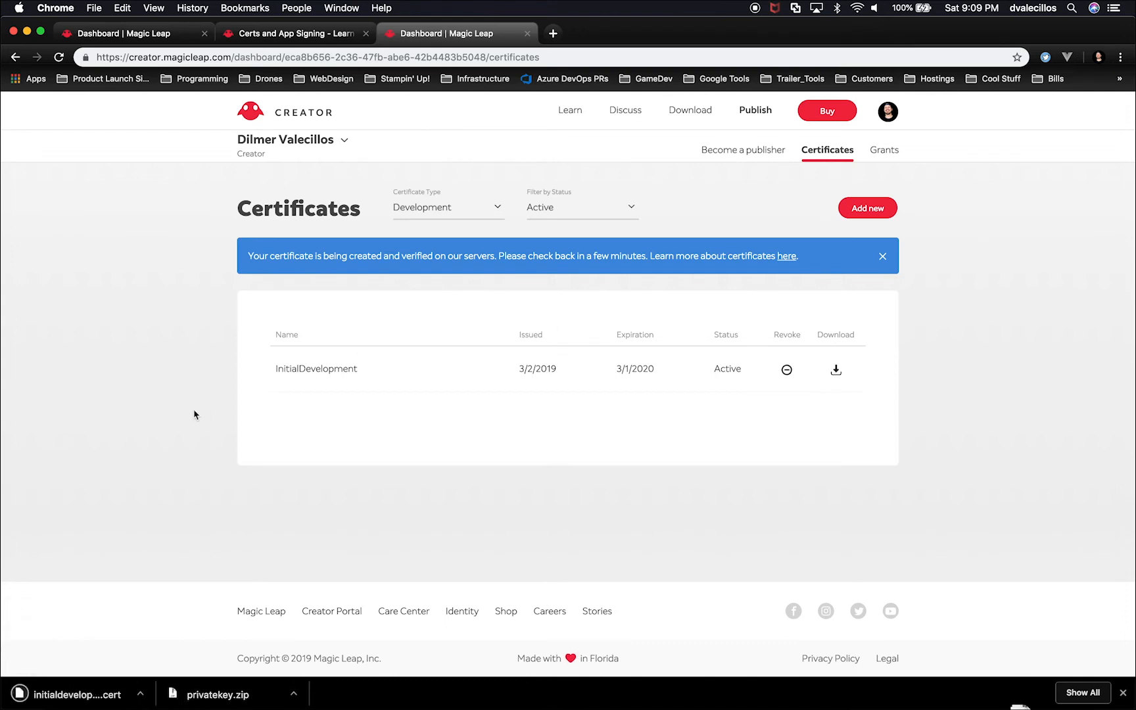
left_click(57, 699)
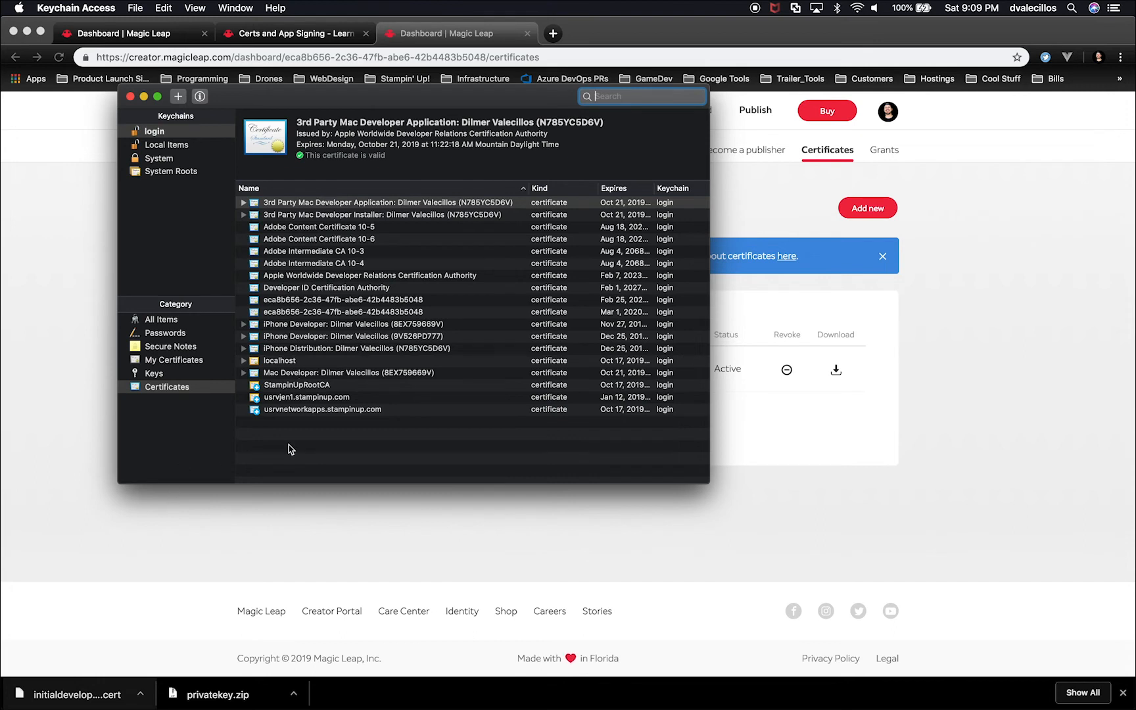
- Return to the Certificates page and reveal the downloaded privatekey.zip in Finder
left_click(188, 584)
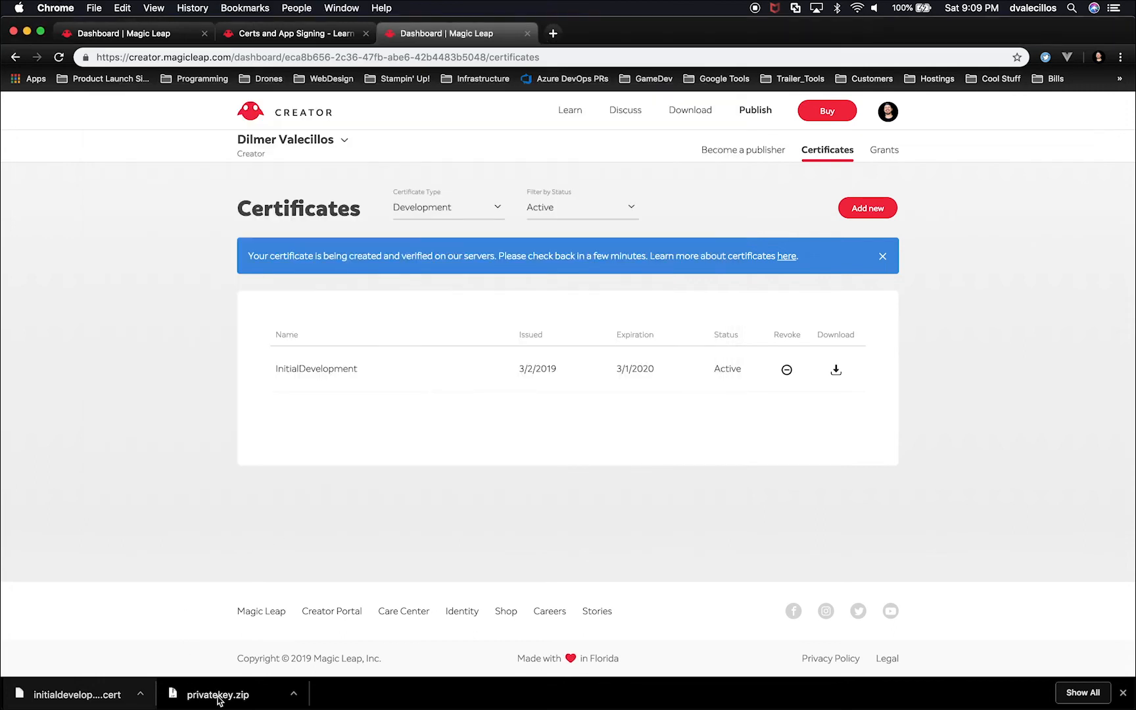
left_click(297, 695)
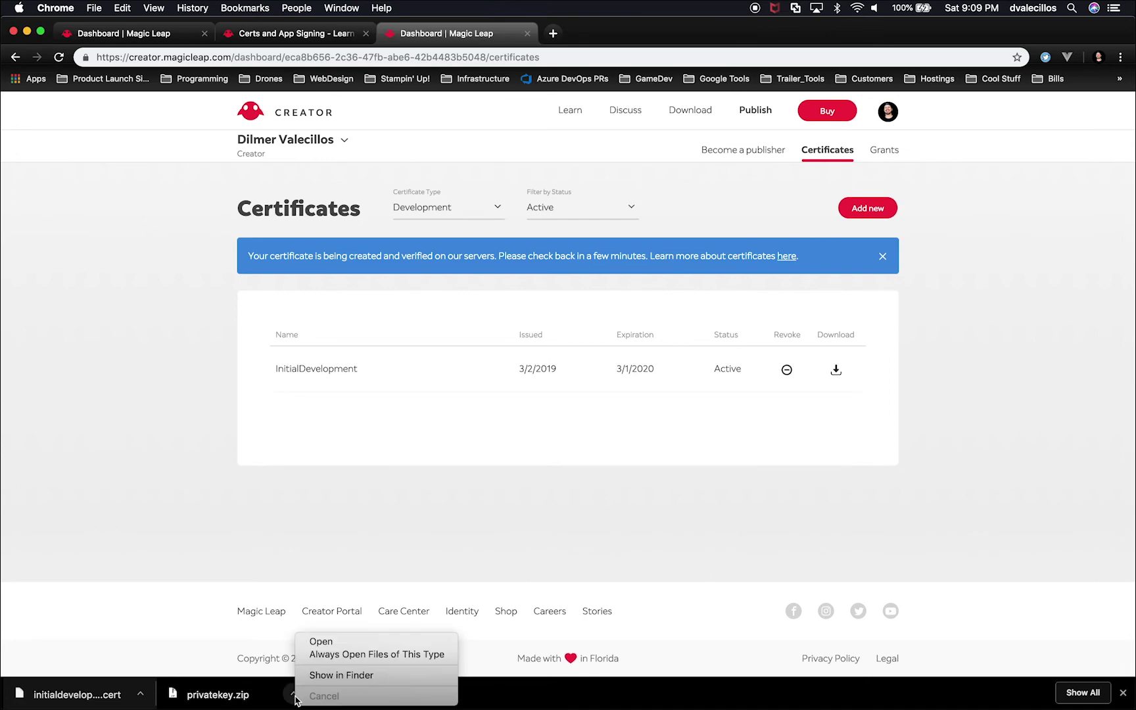
left_click(323, 676)
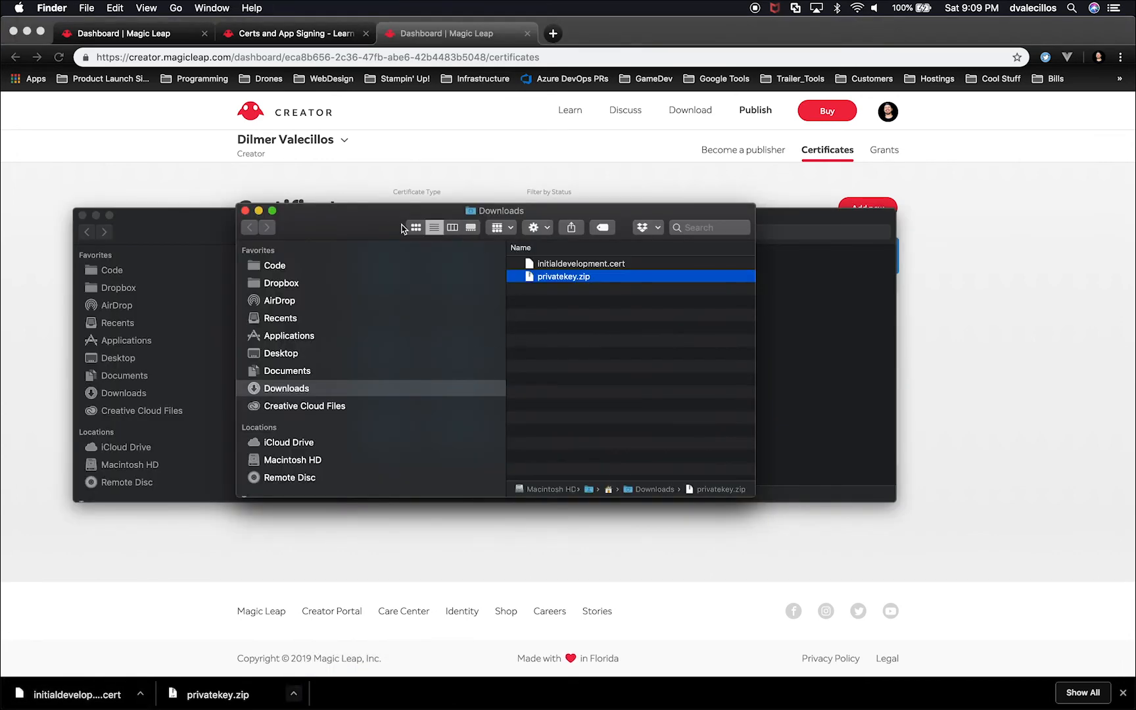
- Open the MagicLeapCerts folder and move initialdevelopment.cert into it from Downloads
left_click_drag(404, 230, 625, 330)
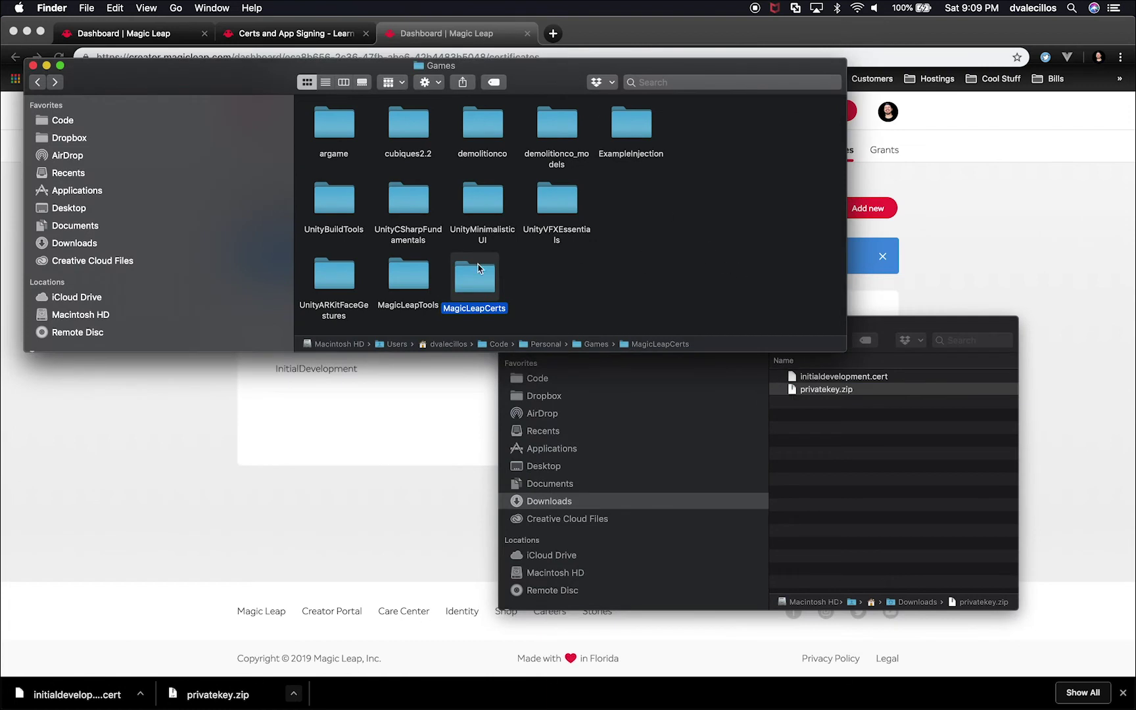
double_click(480, 271)
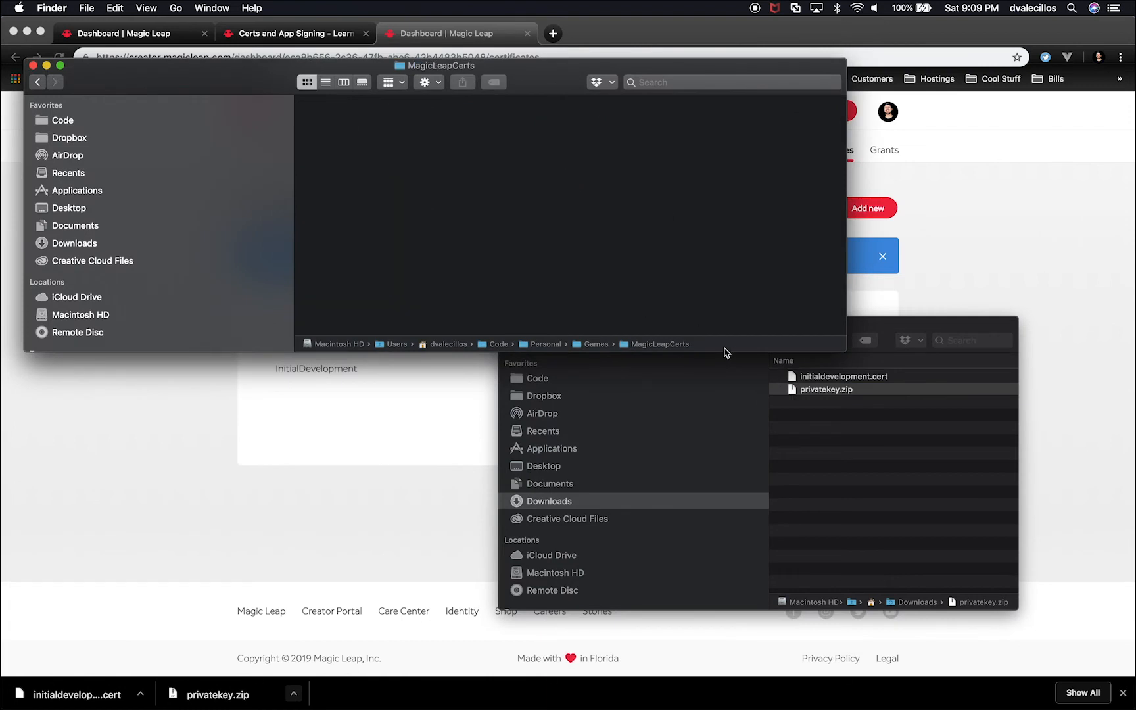
left_click_drag(846, 352, 627, 485)
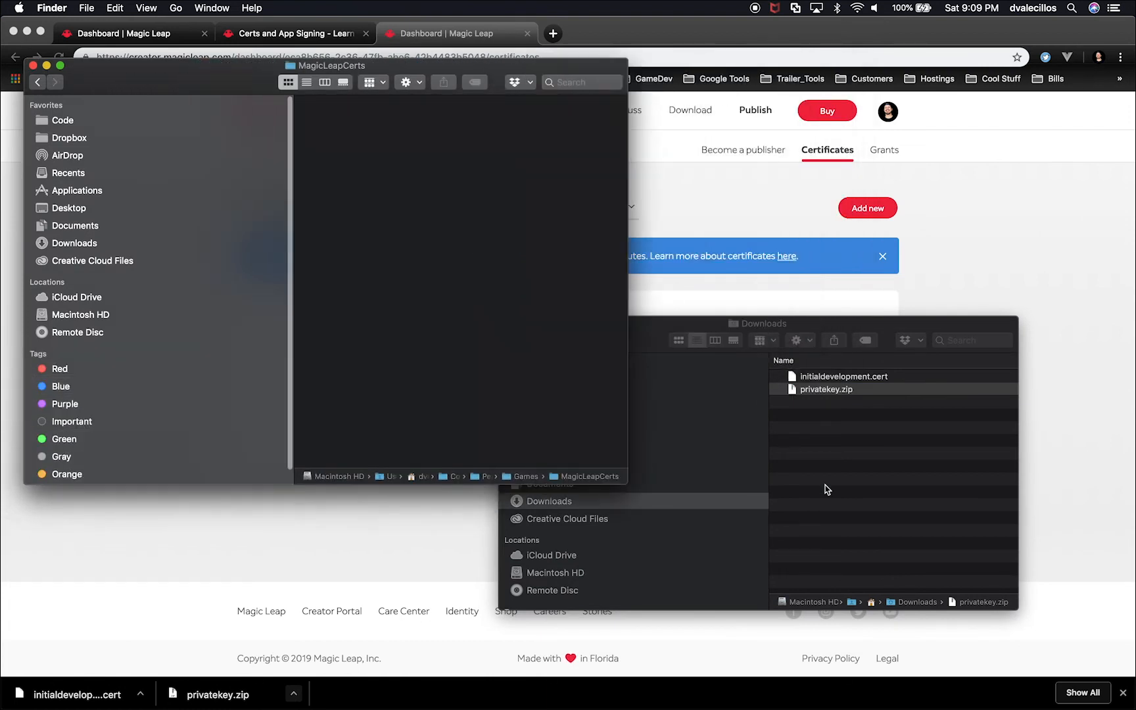
left_click_drag(874, 376, 521, 257)
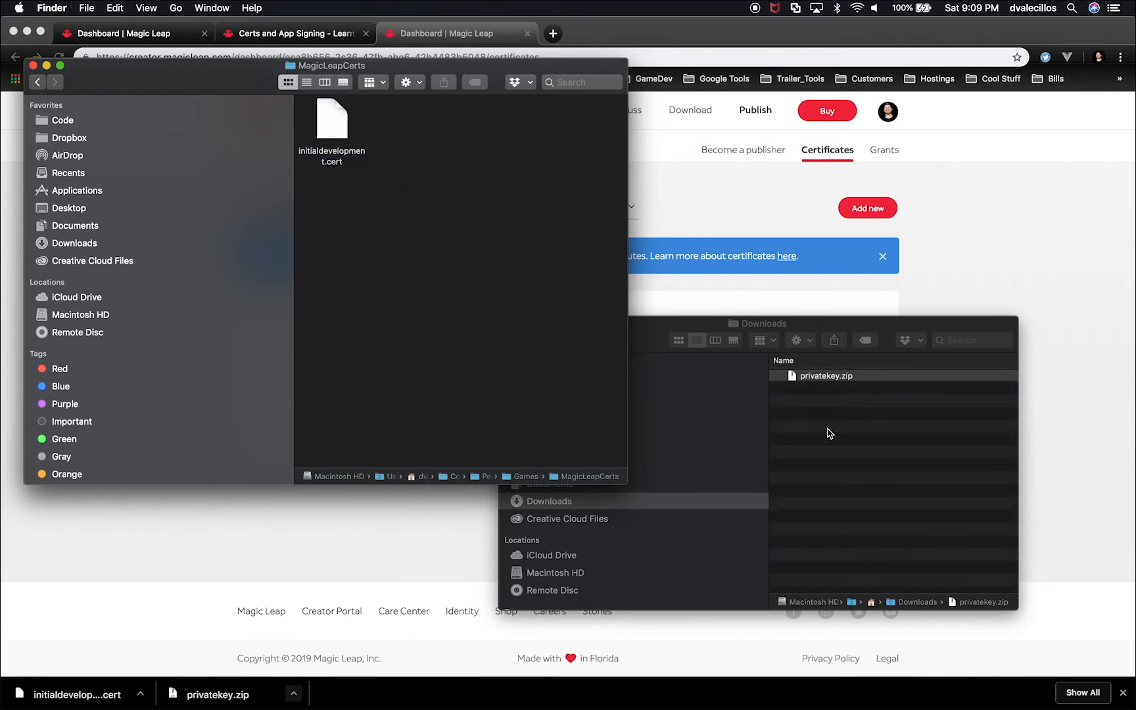
- Extract privatekey.zip and move initialdevelopment.privkey into MagicLeapCerts
left_click(837, 379)
double_click(837, 379)
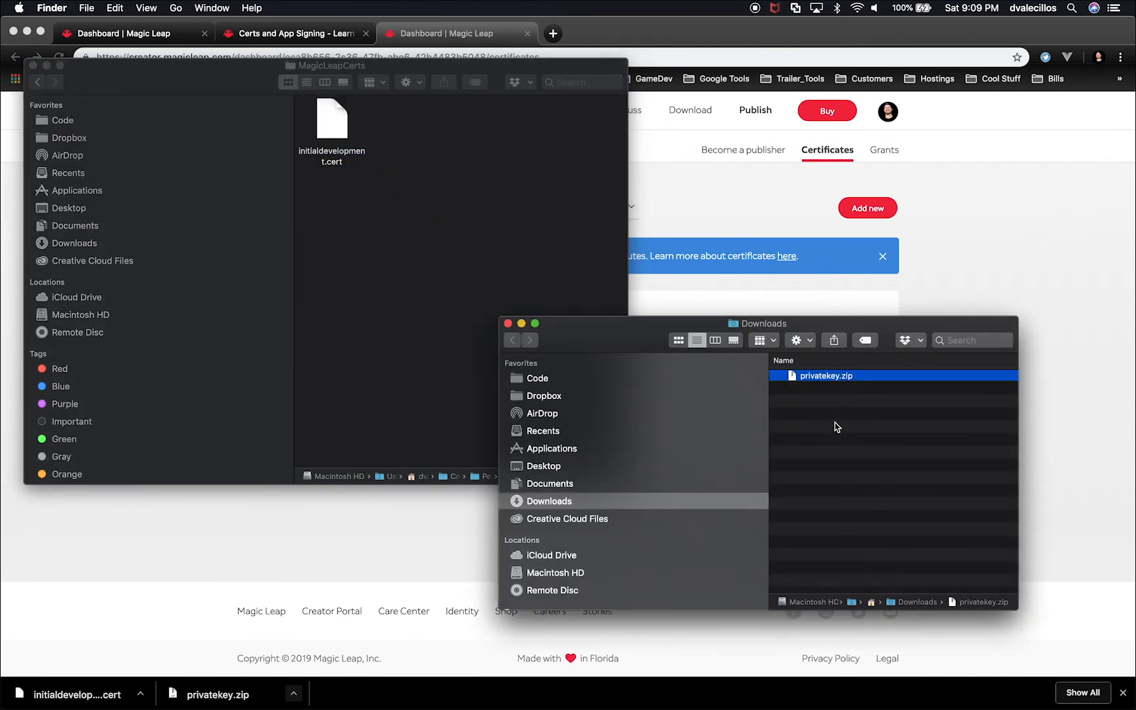
double_click(828, 377)
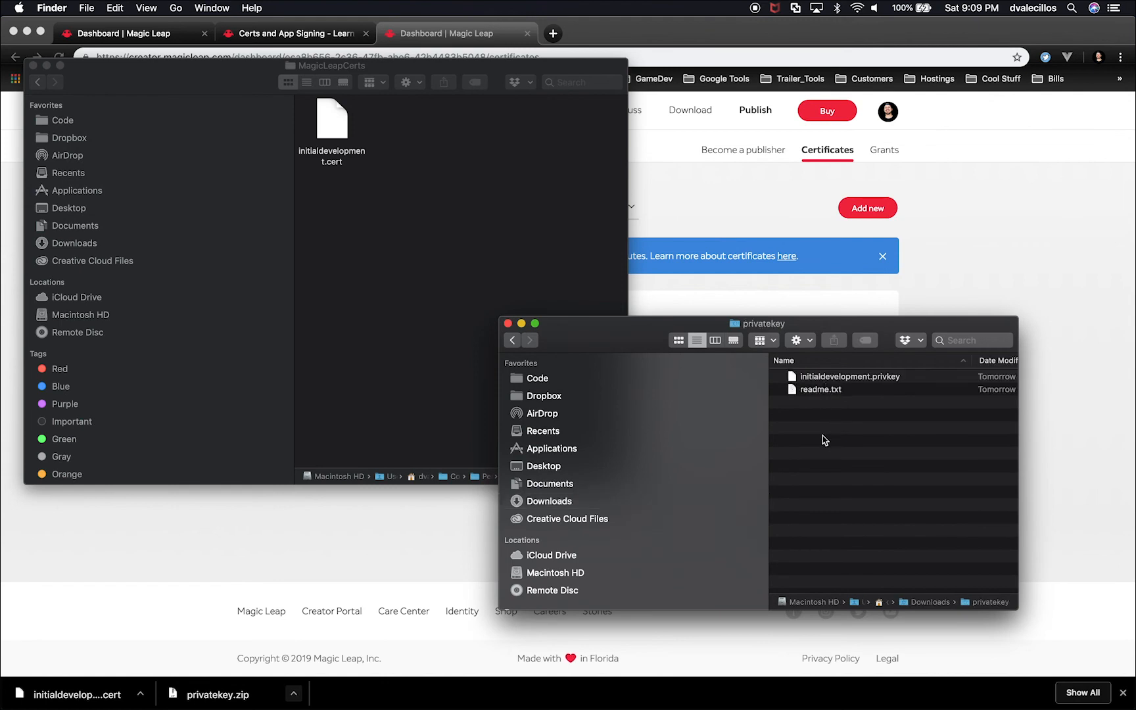
left_click_drag(835, 376, 428, 135)
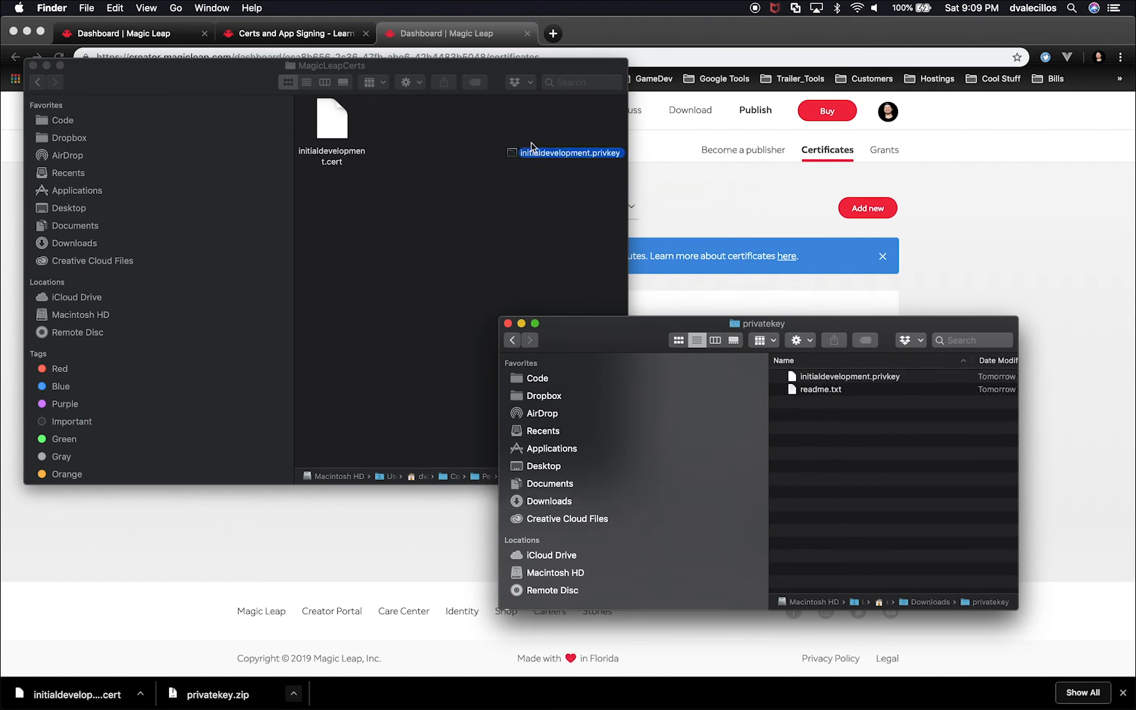
- View MagicLeapCerts as a list to confirm both files, then bring the portal forward
left_click(430, 137)
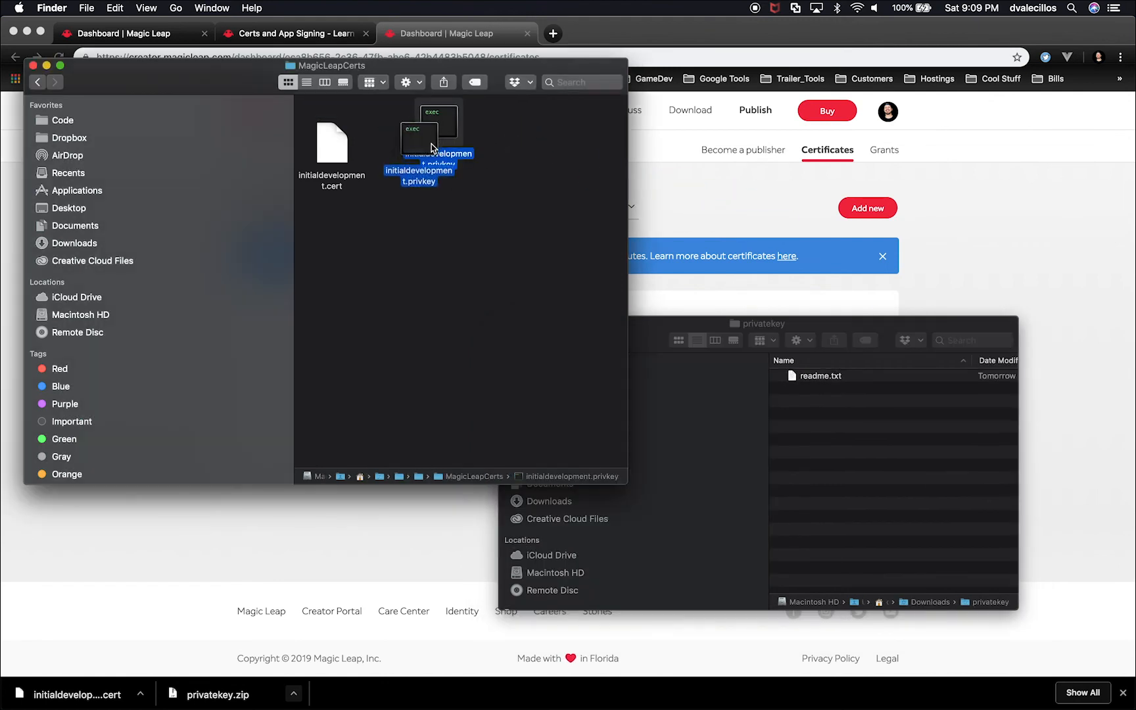
left_click(307, 83)
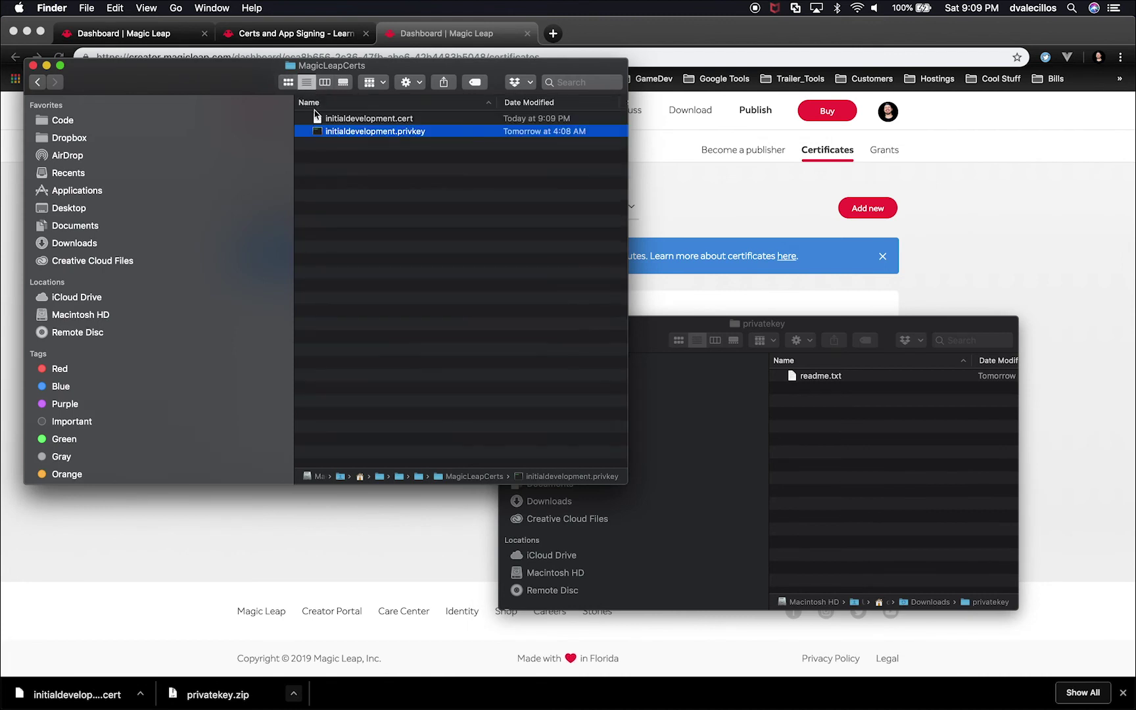
left_click(367, 120)
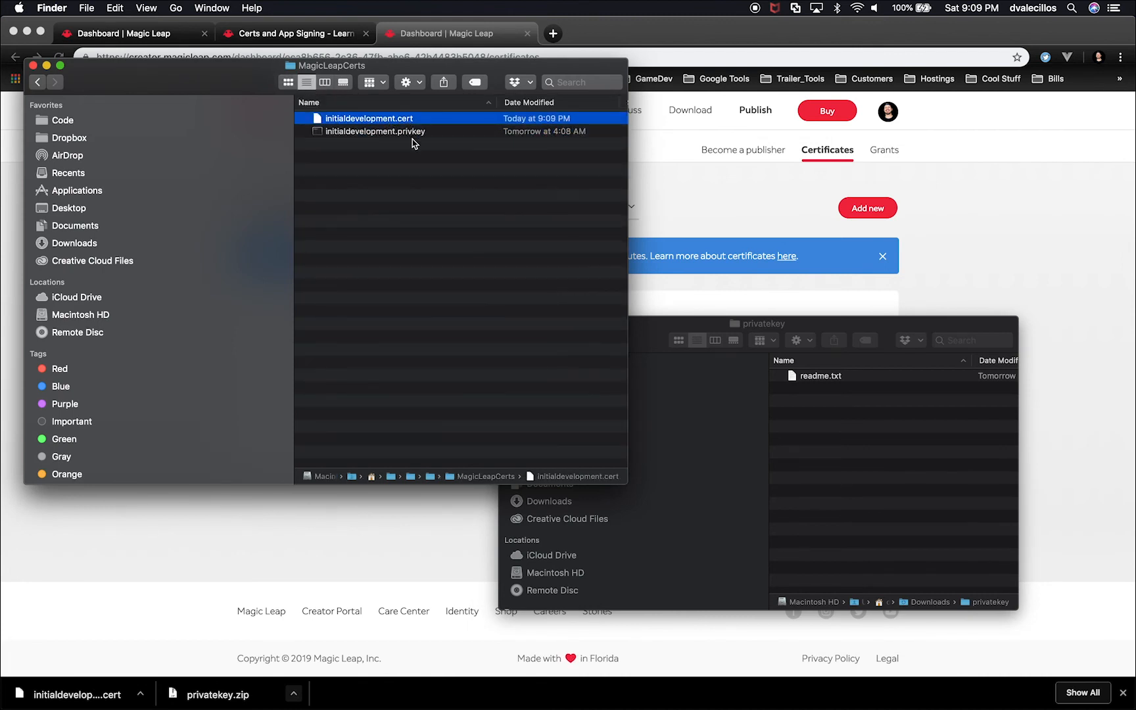
left_click(431, 220)
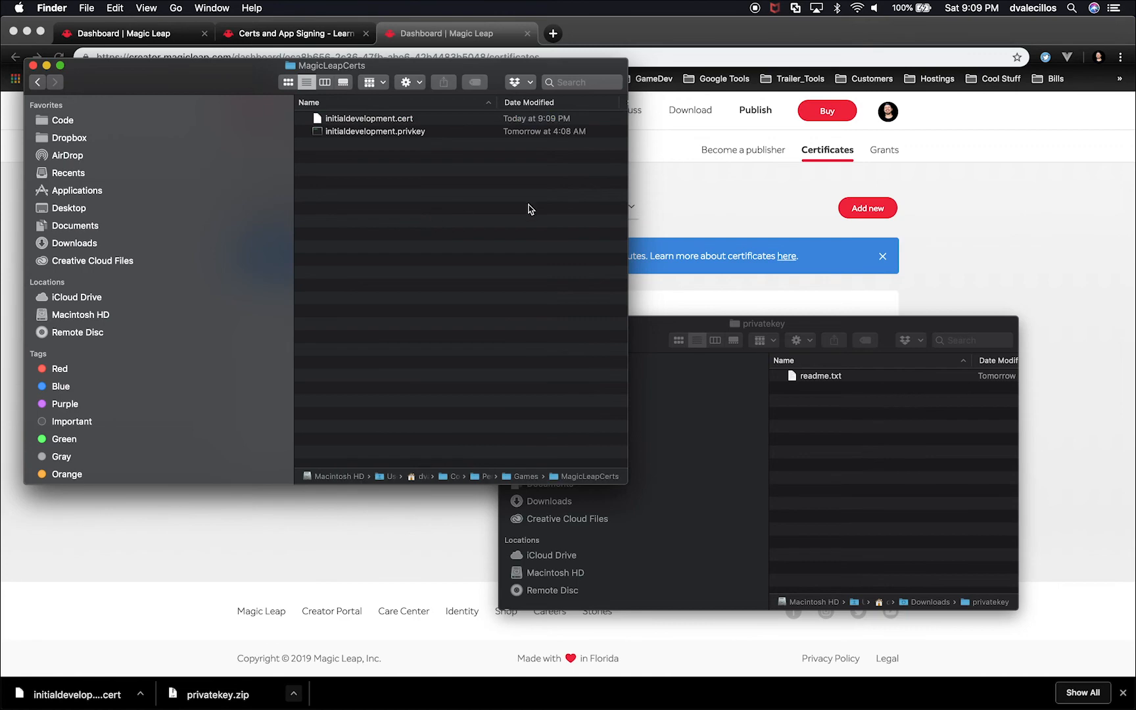
left_click(966, 236)
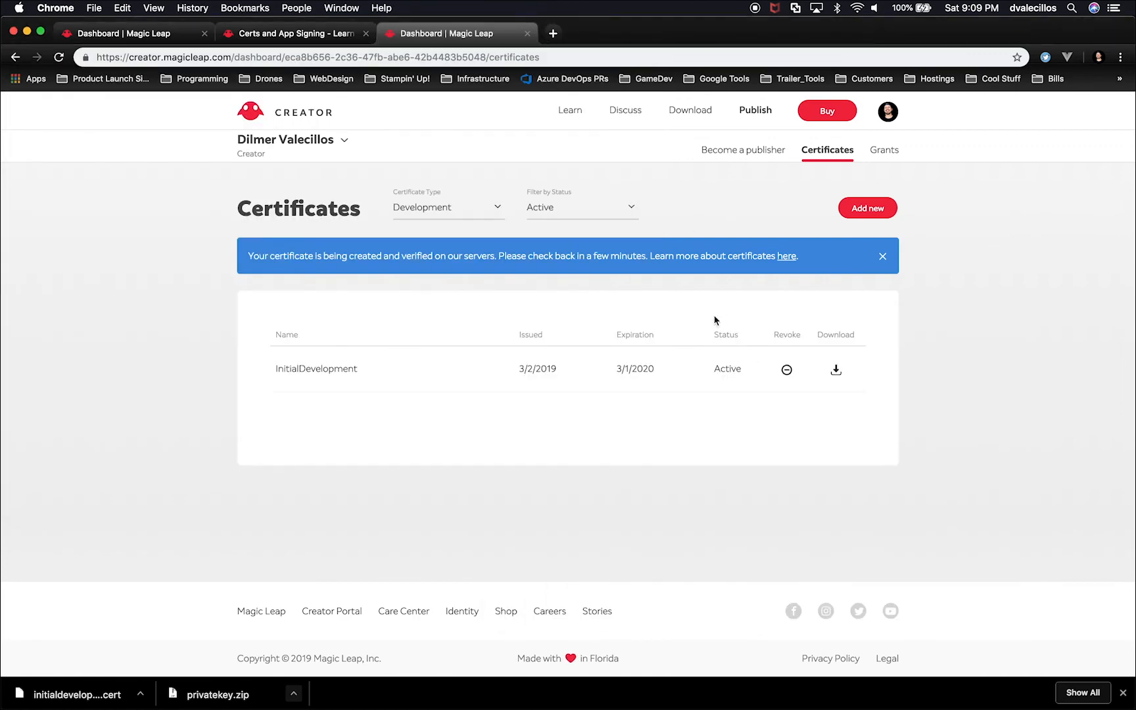
- Review the guide's .cert download step, then switch back to the MagicLeapCerts folder
left_click(283, 36)
scroll(876, 516, "down", 5)
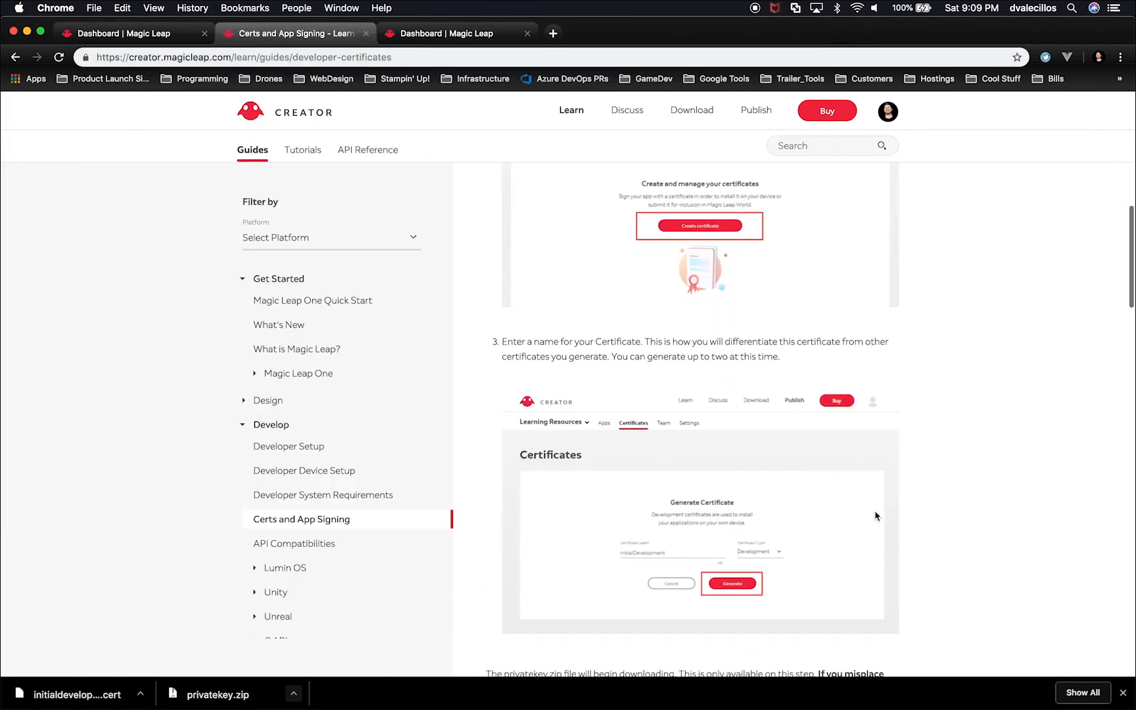
scroll(876, 515, "down", 2)
scroll(875, 516, "down", 3)
scroll(875, 507, "down", 2)
scroll(875, 456, "down", 1)
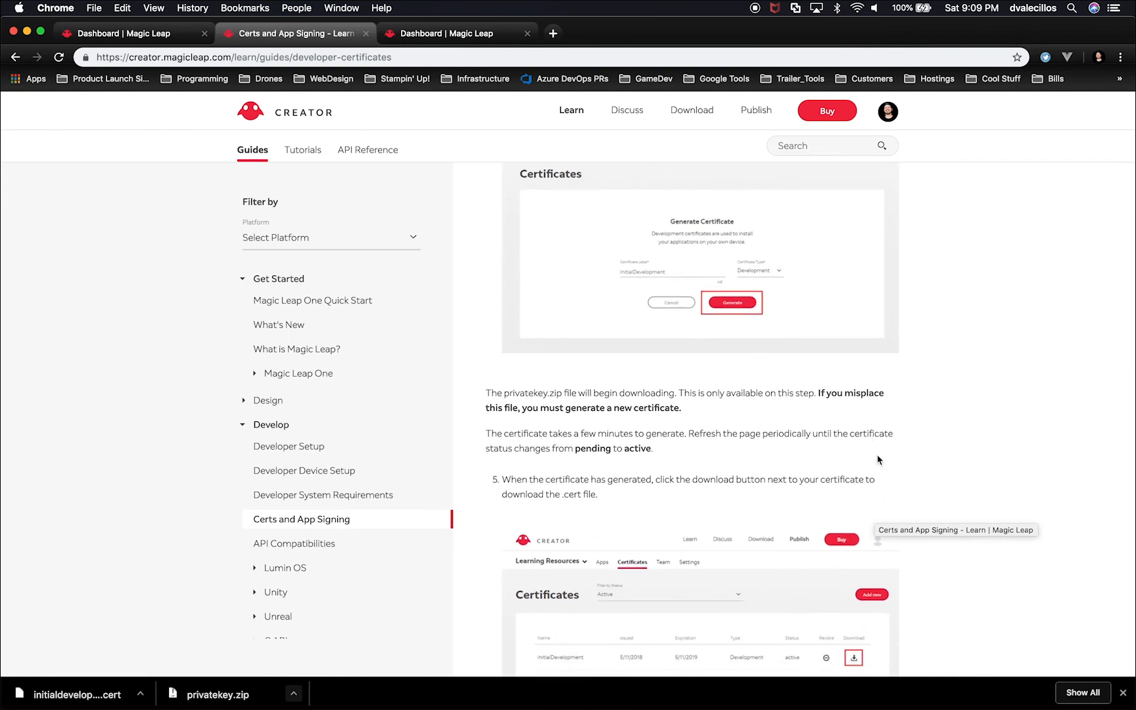
scroll(879, 459, "down", 1)
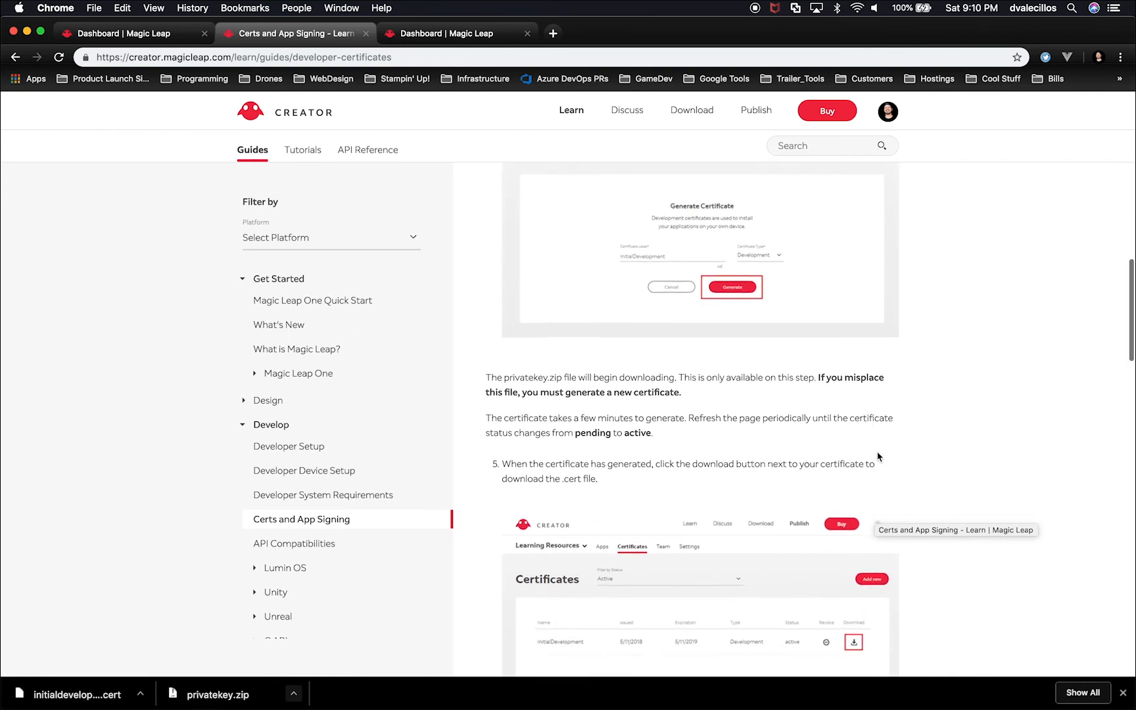
key("super+Tab")
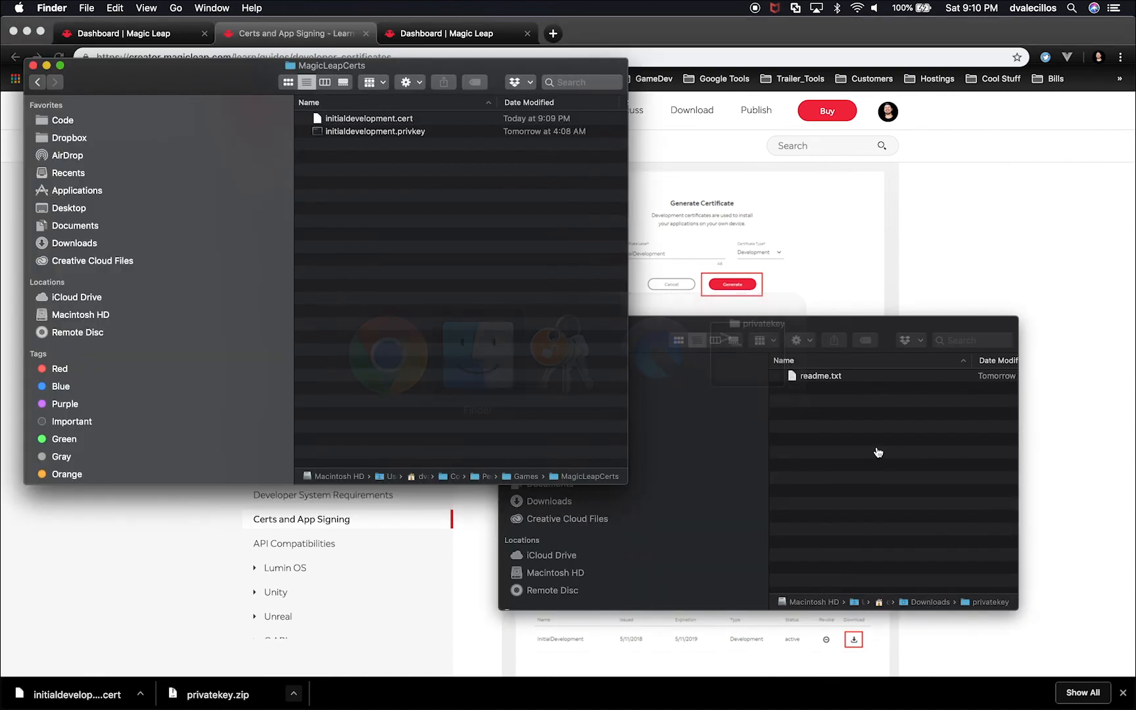